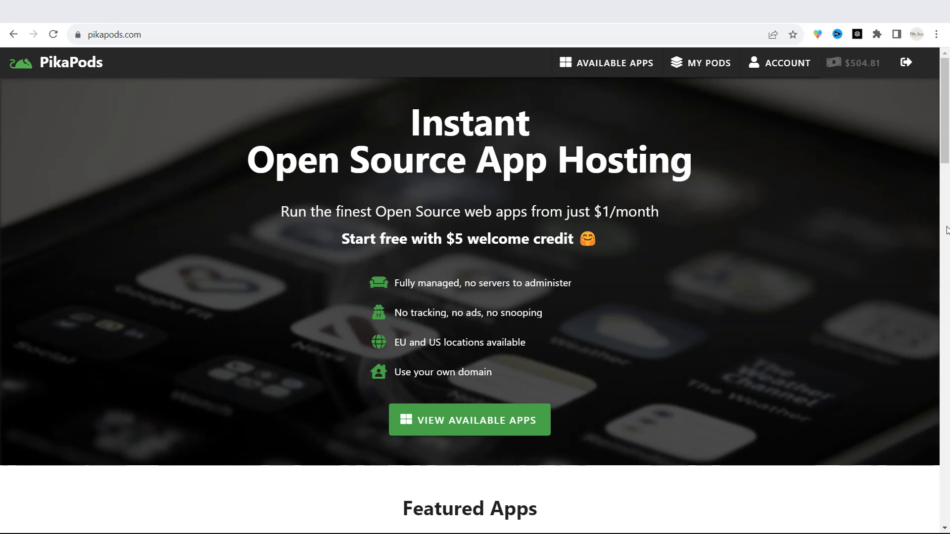
Open PikaPods' list of available apps and scroll down to the PhotoPrism card.
left_click(512, 423)
scroll(584, 402, "down", 5)
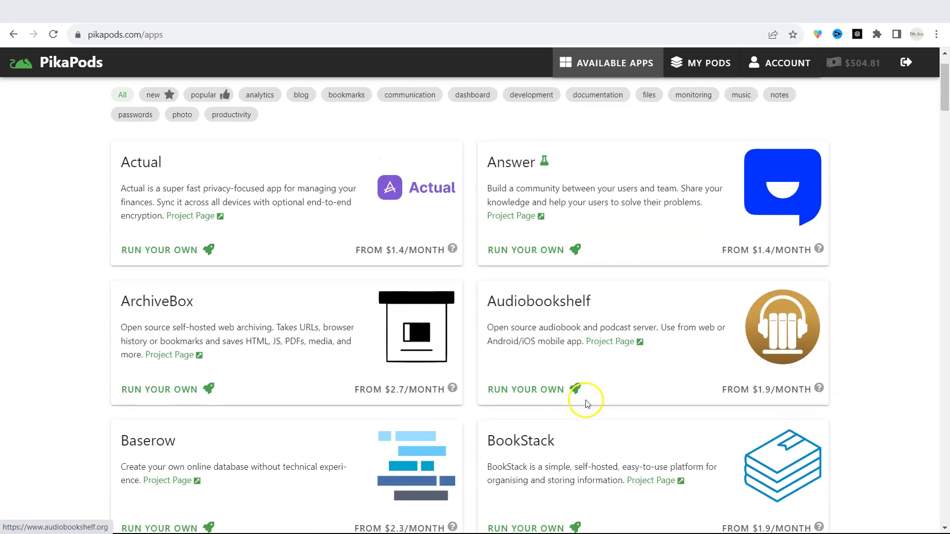
scroll(589, 396, "down", 5)
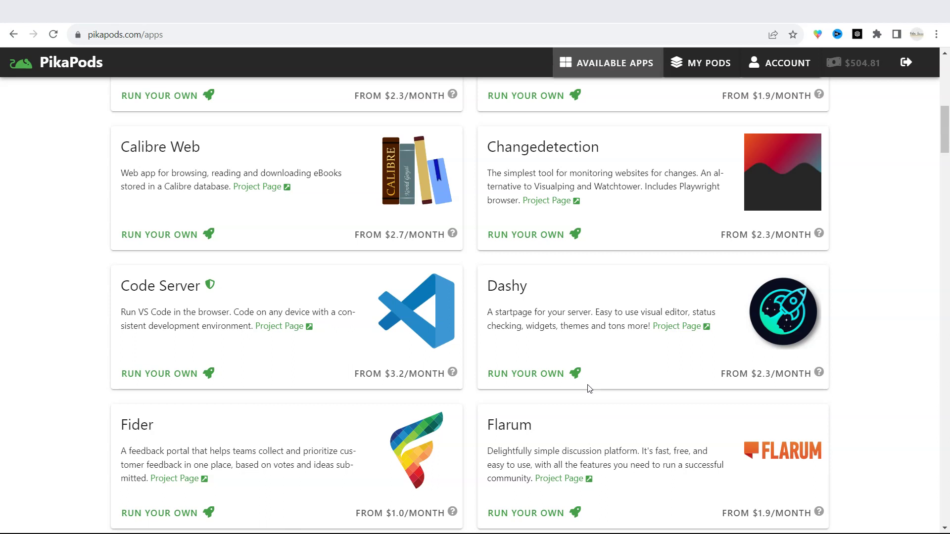
scroll(589, 388, "down", 12)
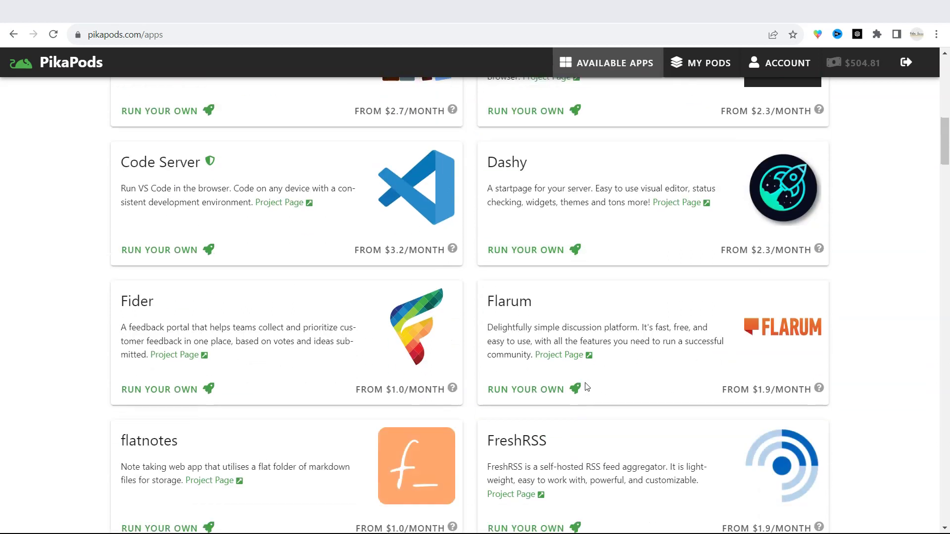
scroll(585, 386, "down", 11)
scroll(587, 385, "down", 4)
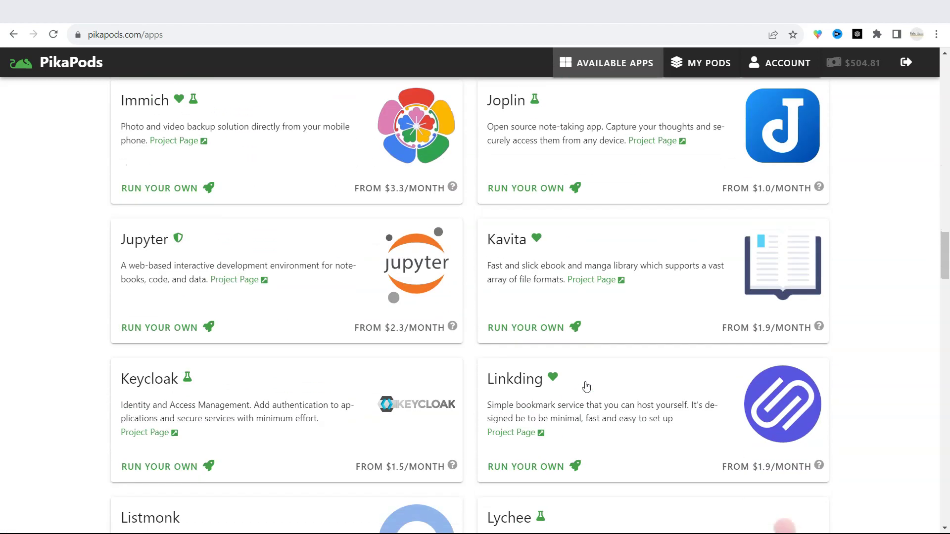
scroll(586, 386, "down", 1)
scroll(586, 386, "down", 18)
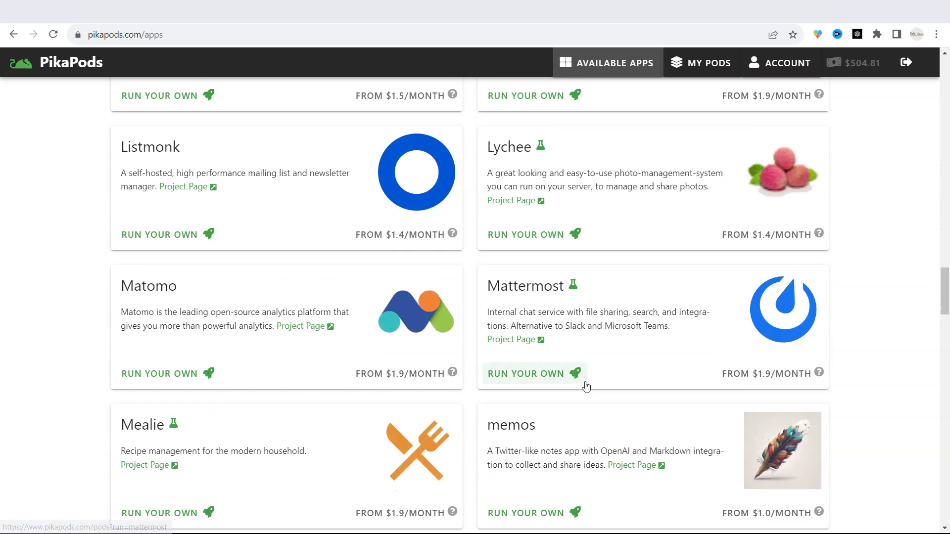
scroll(586, 384, "down", 3)
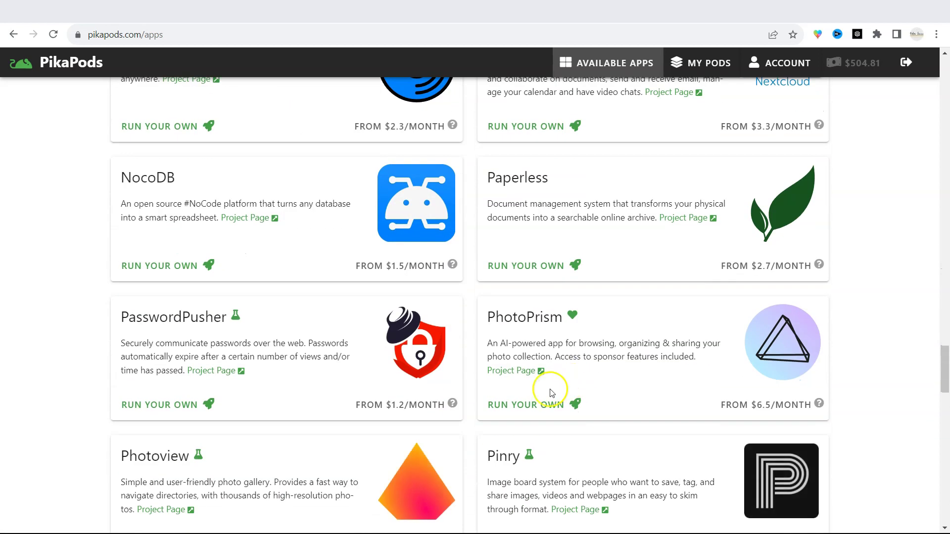
Start a PhotoPrism pod, cancel the Add Pod dialog, and open the existing PhotoPrism Intro pod.
left_click(539, 406)
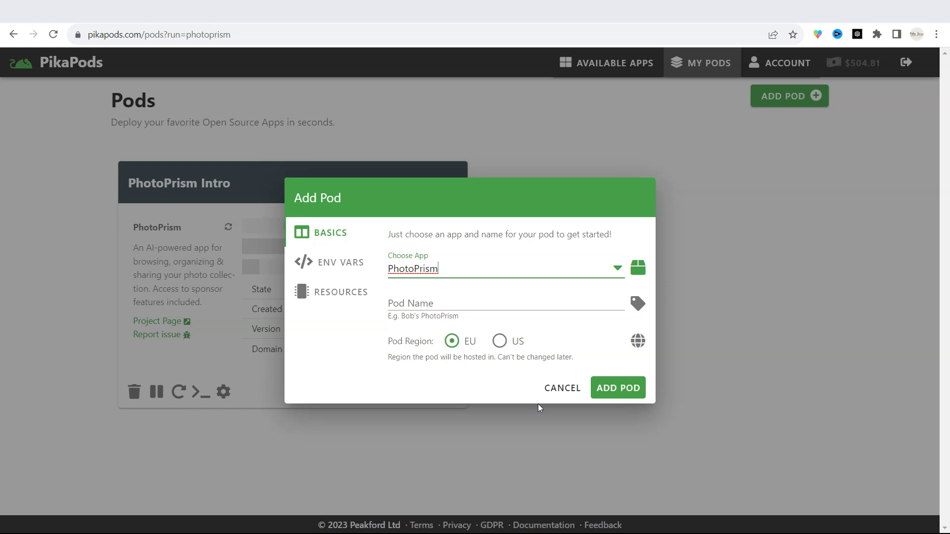
left_click(697, 228)
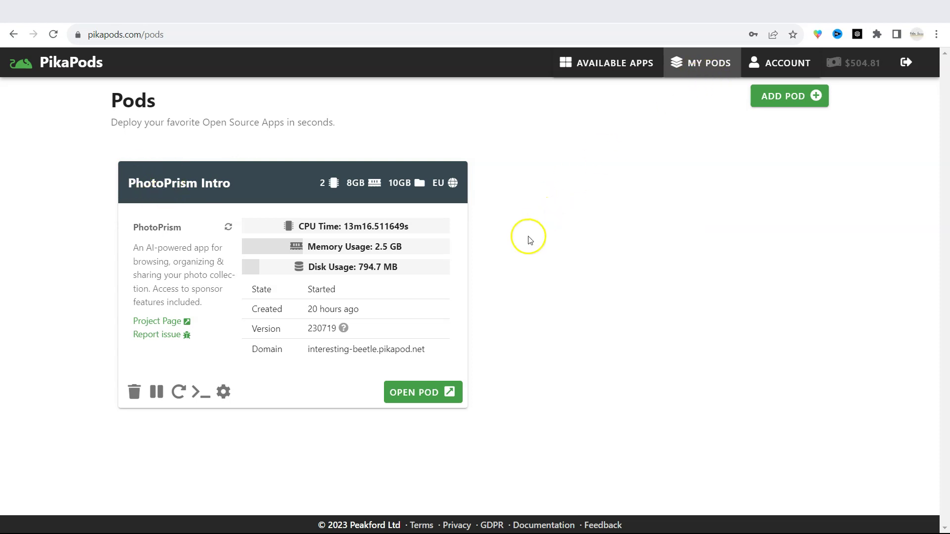
left_click(430, 395)
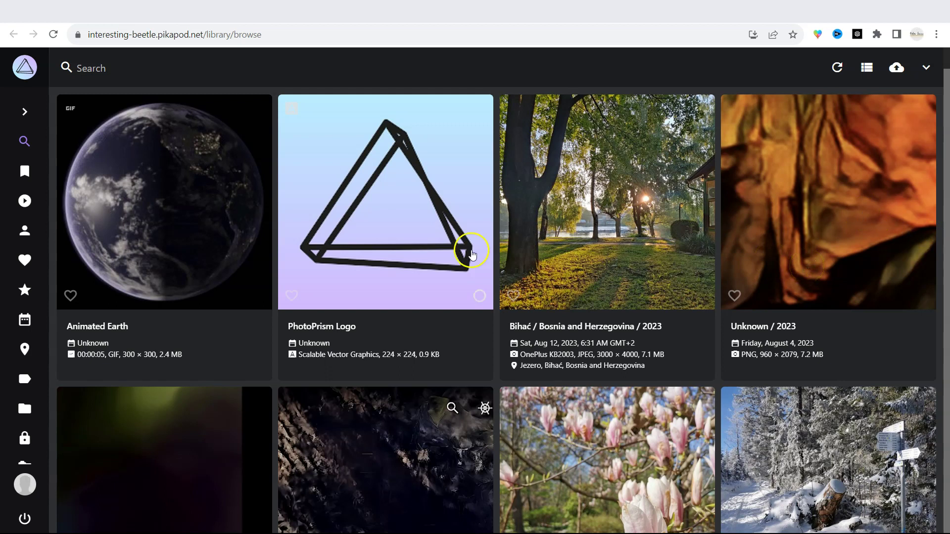
scroll(529, 292, "down", 5)
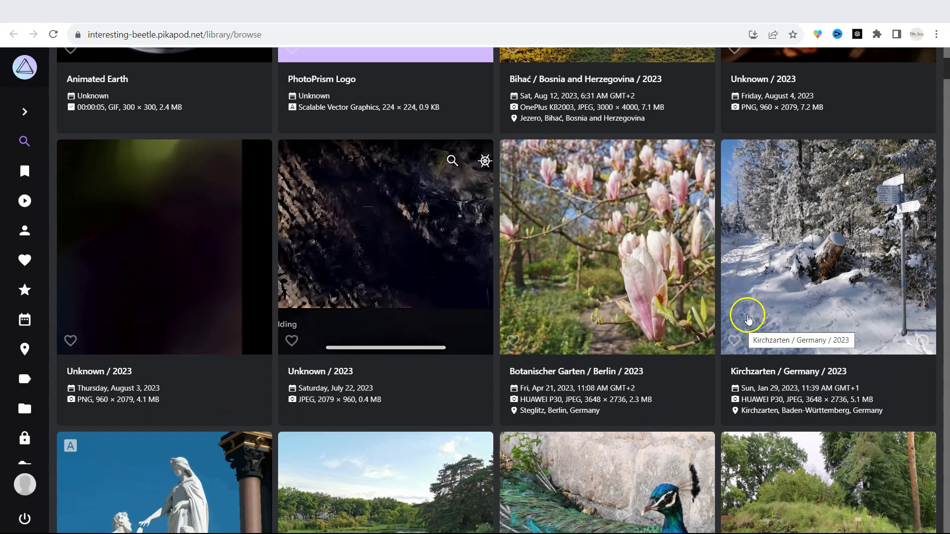
scroll(744, 324, "up", 5)
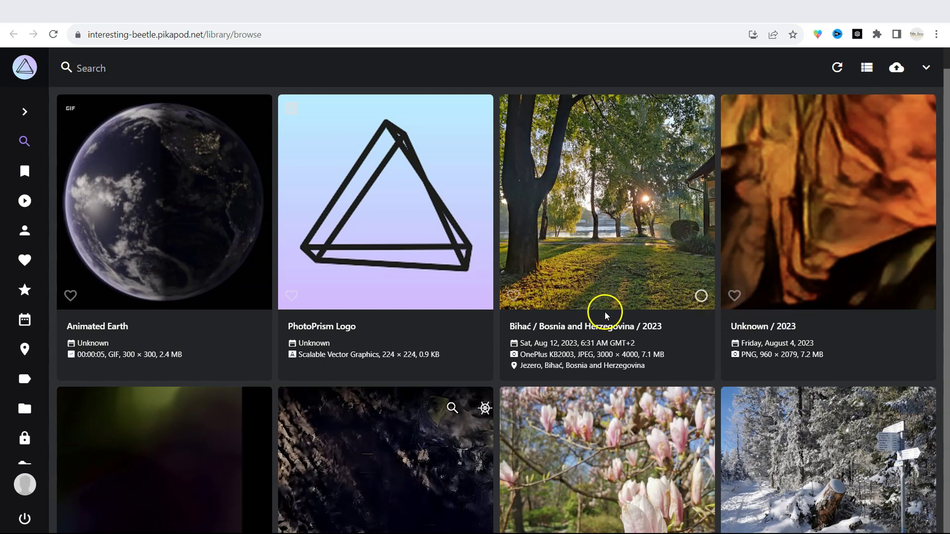
mouse_move(834, 322)
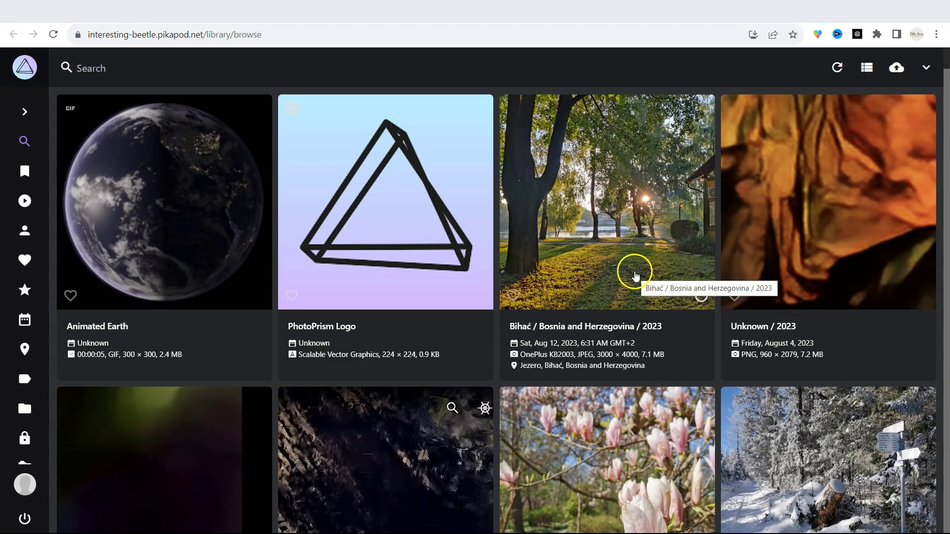
scroll(636, 276, "down", 5)
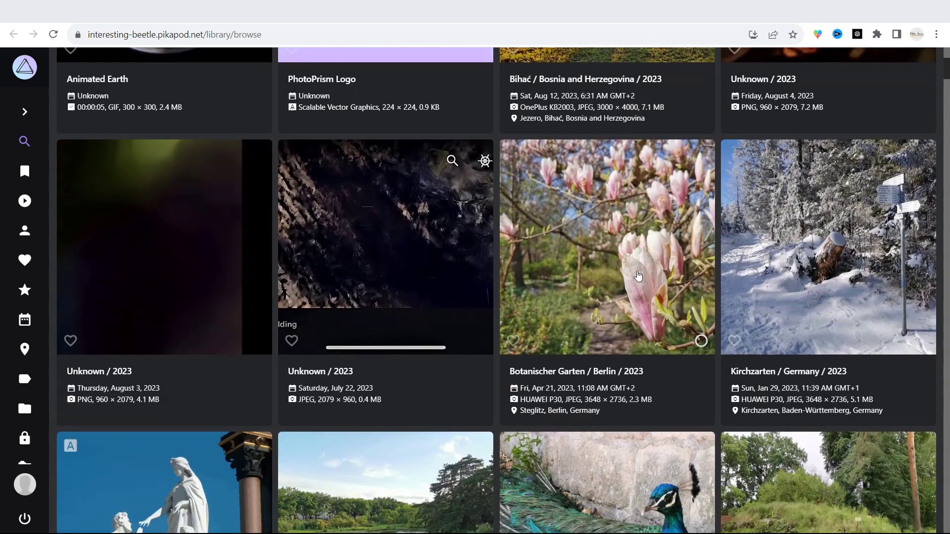
scroll(638, 276, "down", 6)
left_click(367, 376)
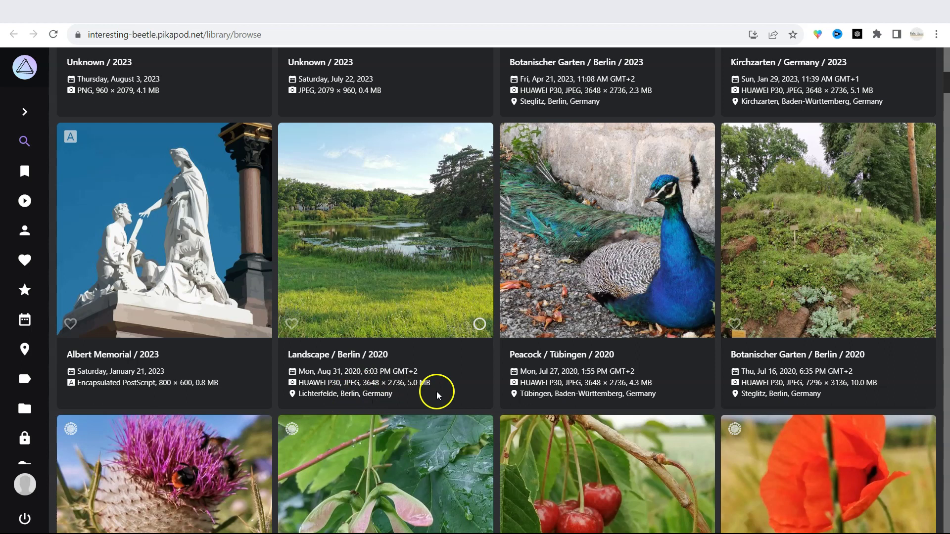
scroll(354, 194, "up", 15)
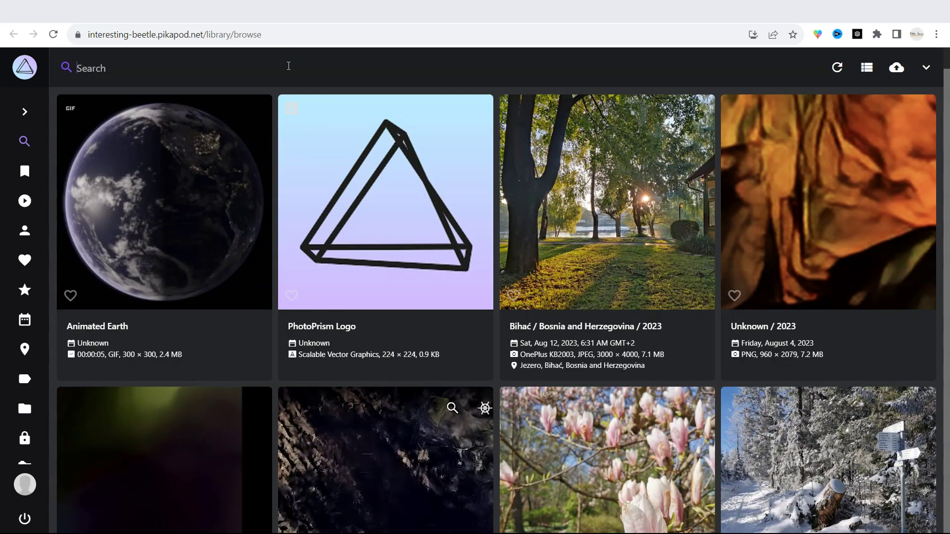
Search the library for Berlin, then replace the search term with people.
key("Return")
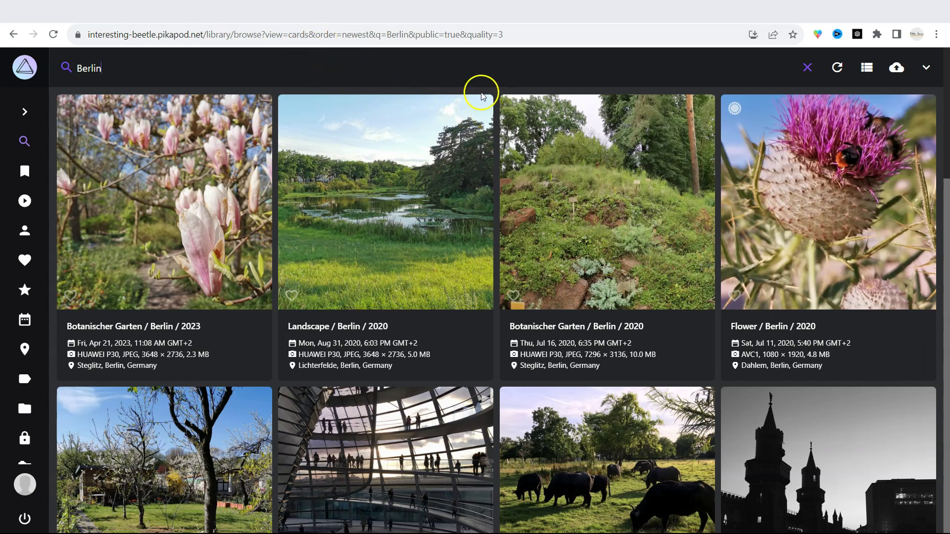
mouse_move(493, 154)
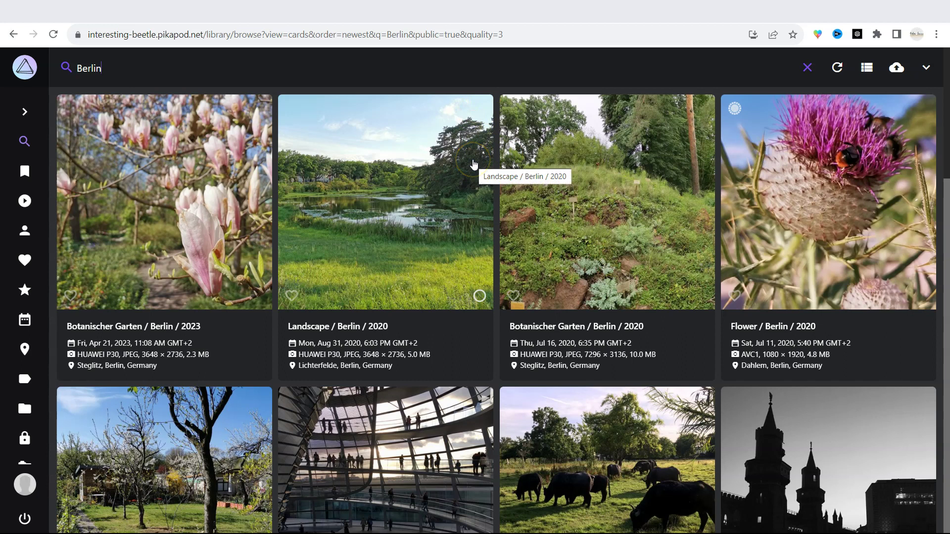
key("ctrl+a")
type("peopl")
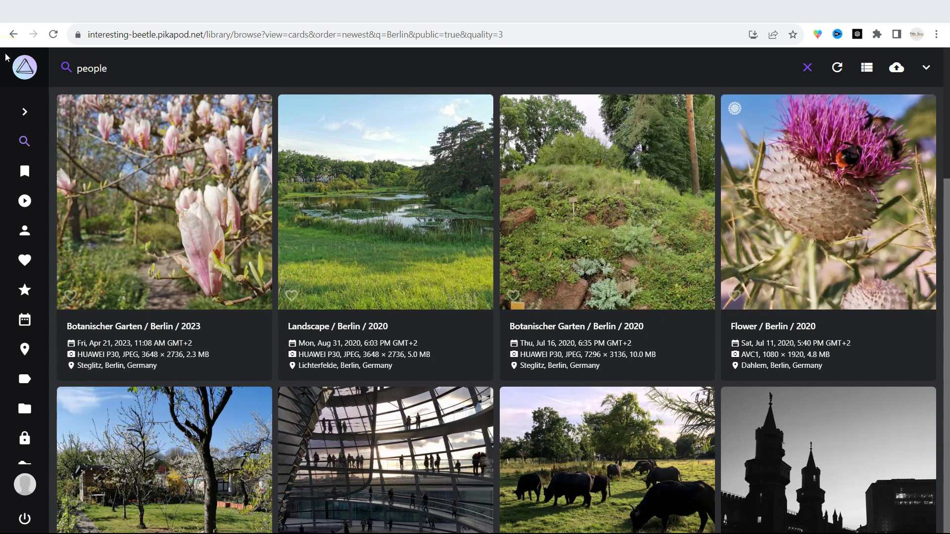
key("Return")
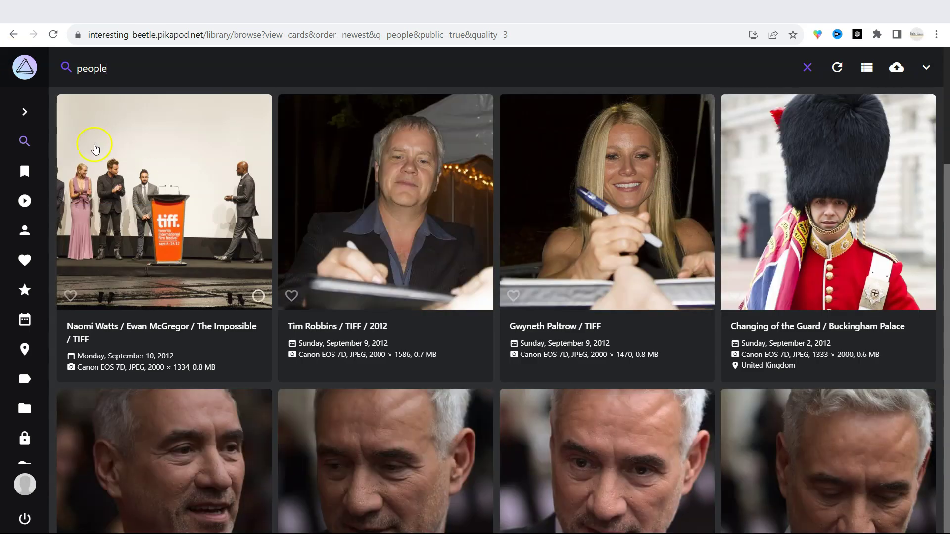
Expand the sidebar, preview Monochrome, Panoramas and Animated pictures, then clear the search.
left_click(24, 112)
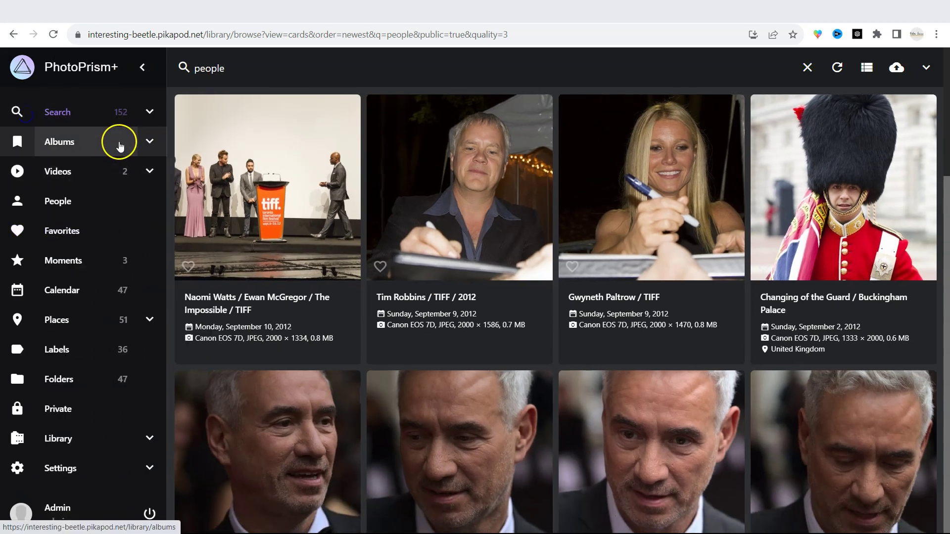
left_click(97, 145)
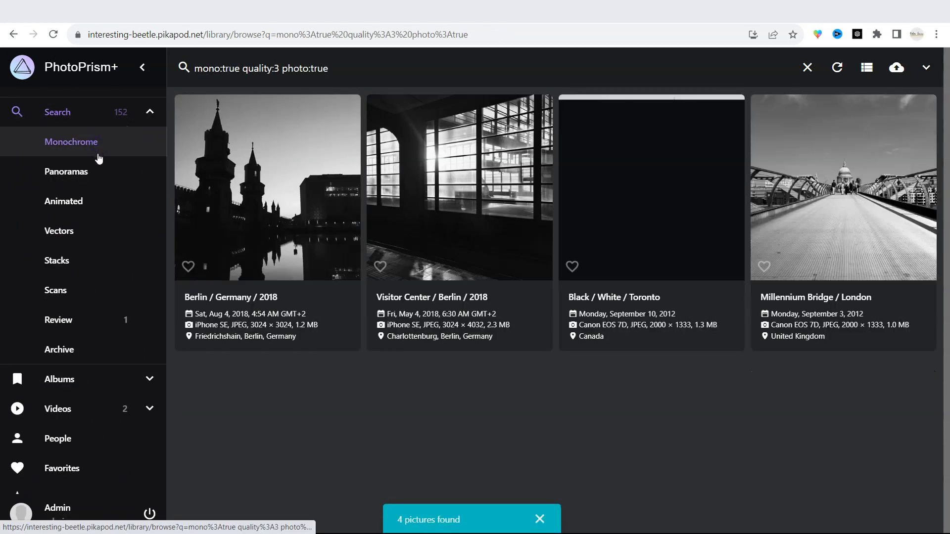
left_click(99, 165)
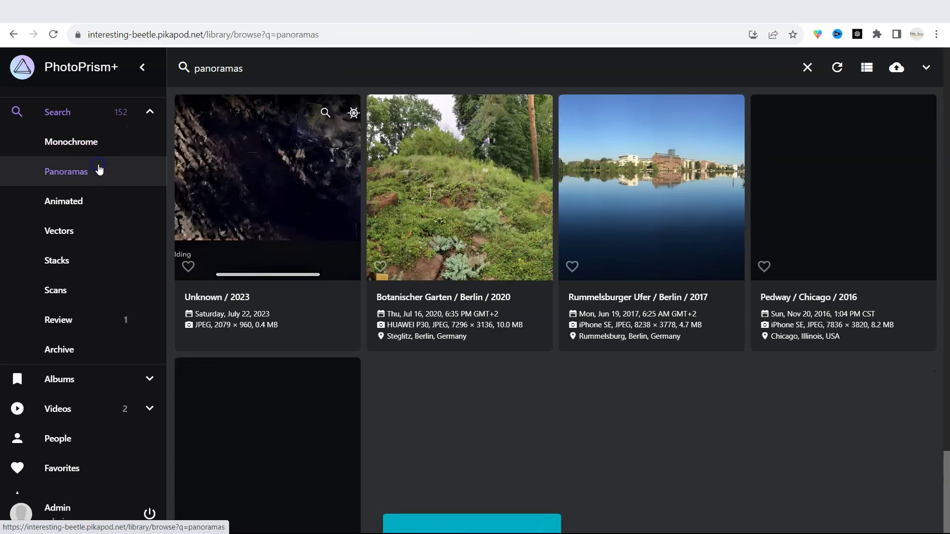
left_click(98, 194)
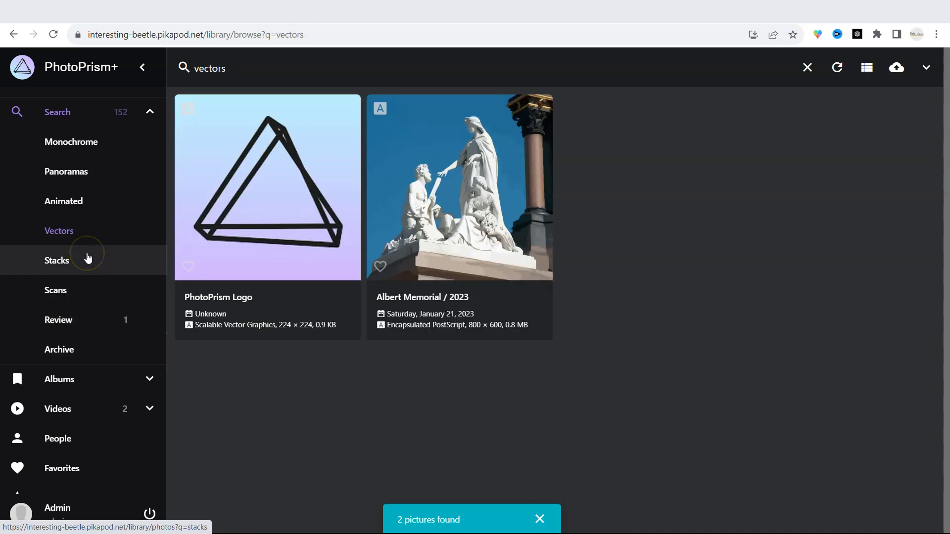
left_click(807, 68)
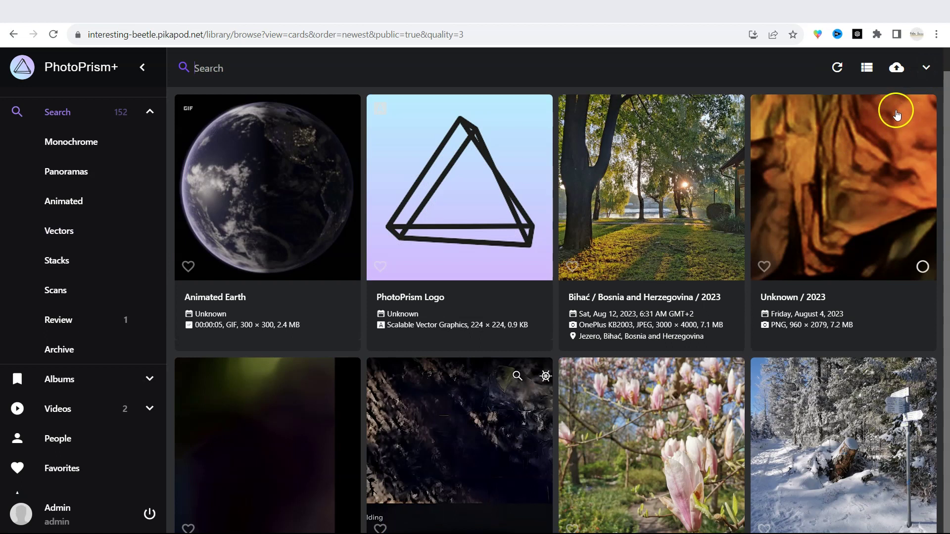
Open the library filters and filter by the colour Purple, leaving three pictures.
left_click(925, 73)
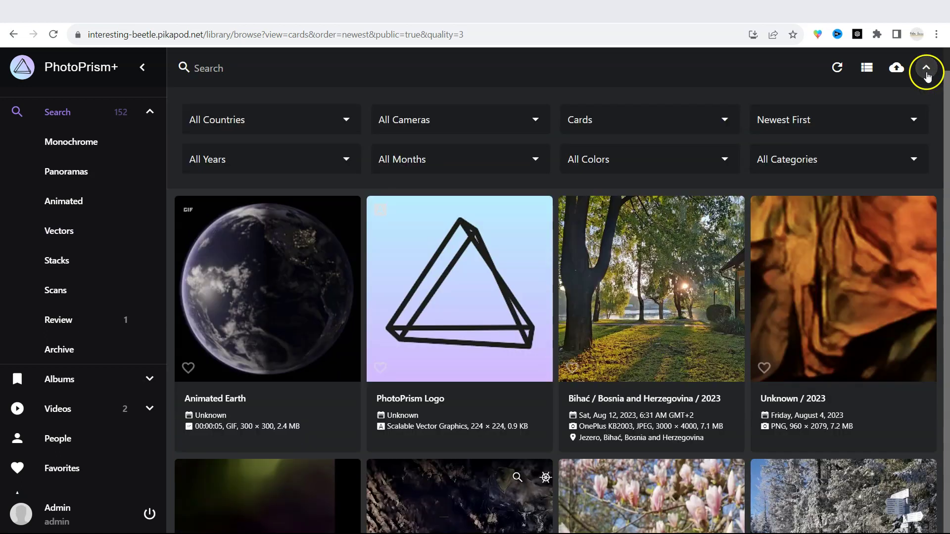
left_click(323, 119)
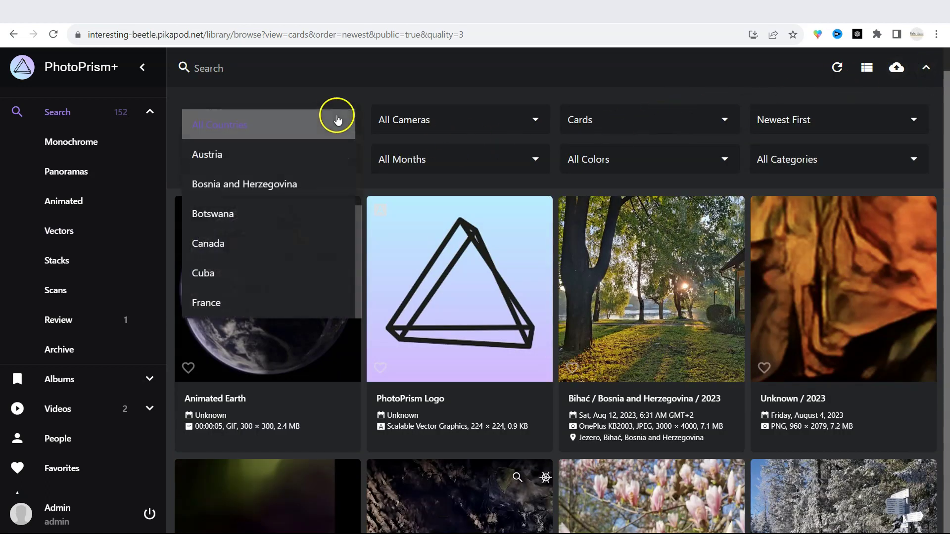
left_click(456, 123)
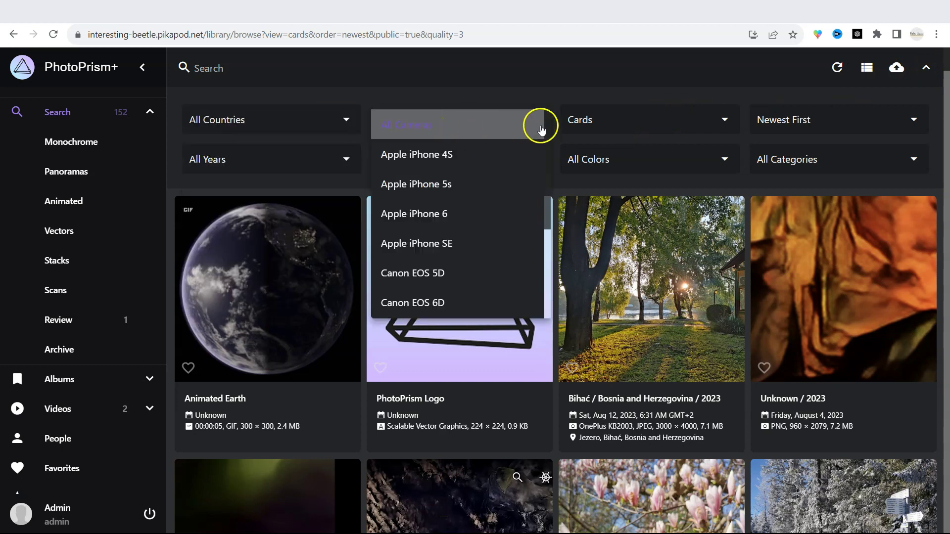
left_click(316, 159)
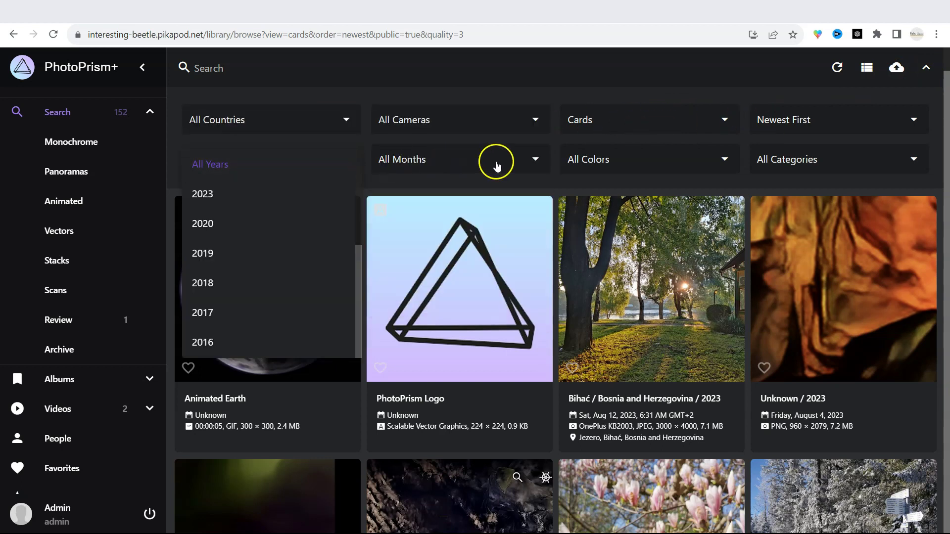
left_click(612, 164)
left_click(613, 196)
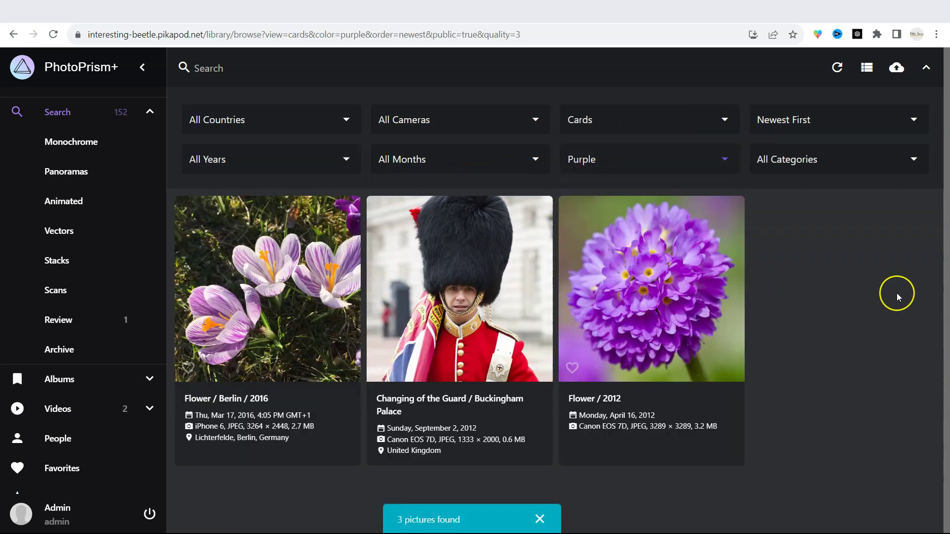
left_click(150, 111)
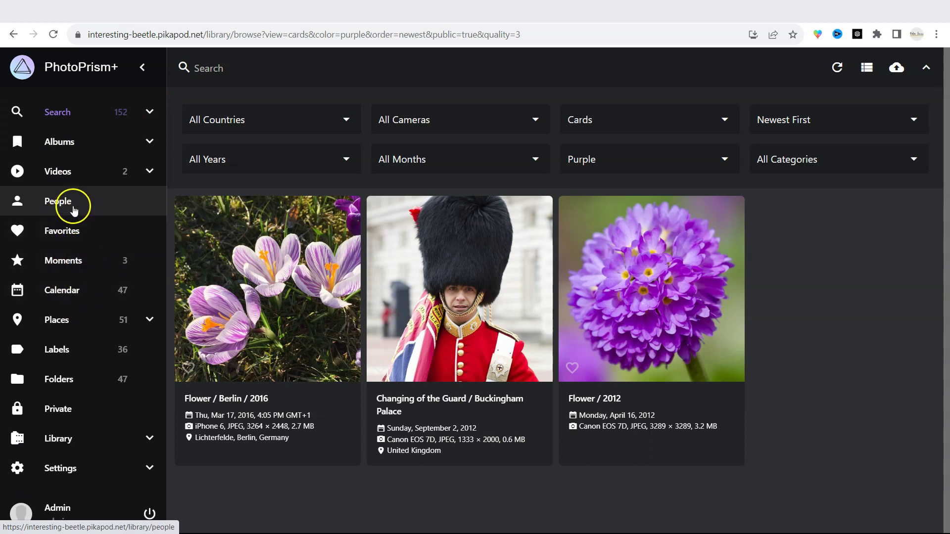
Browse the Videos, Calendar, Favorites and Places views, then return to the full Search library.
left_click(73, 178)
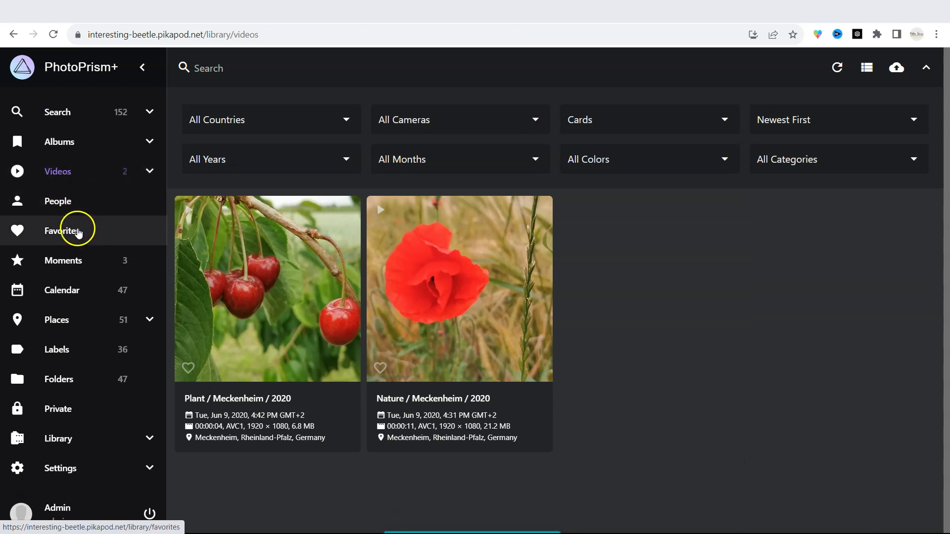
left_click(85, 290)
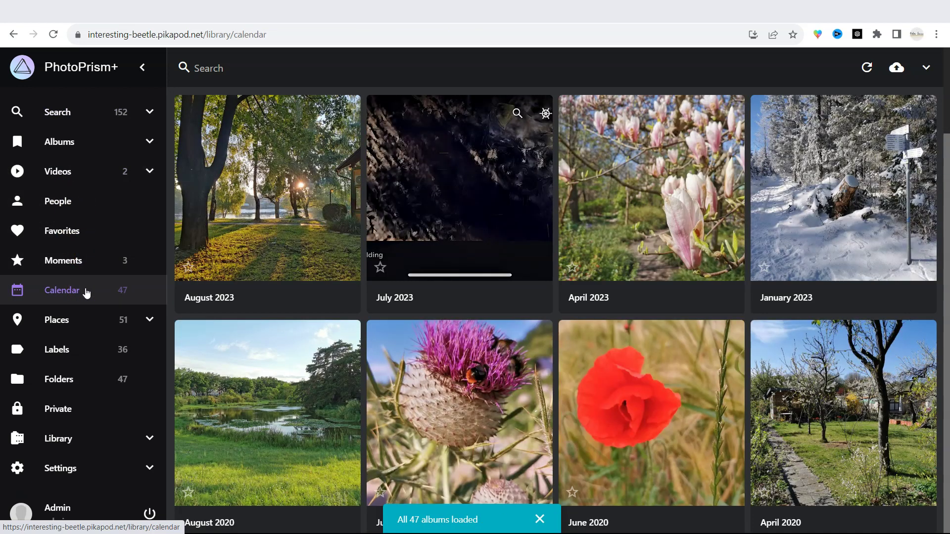
left_click(90, 239)
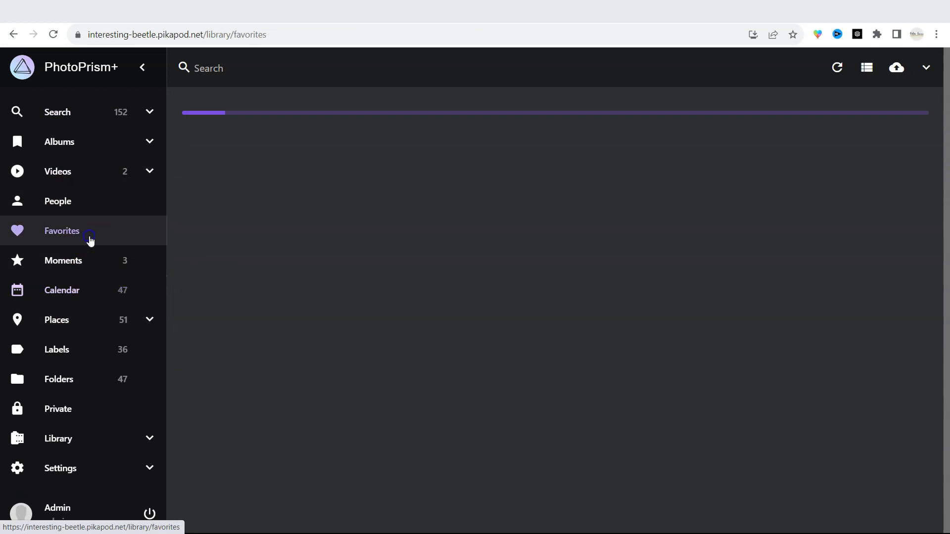
left_click(66, 316)
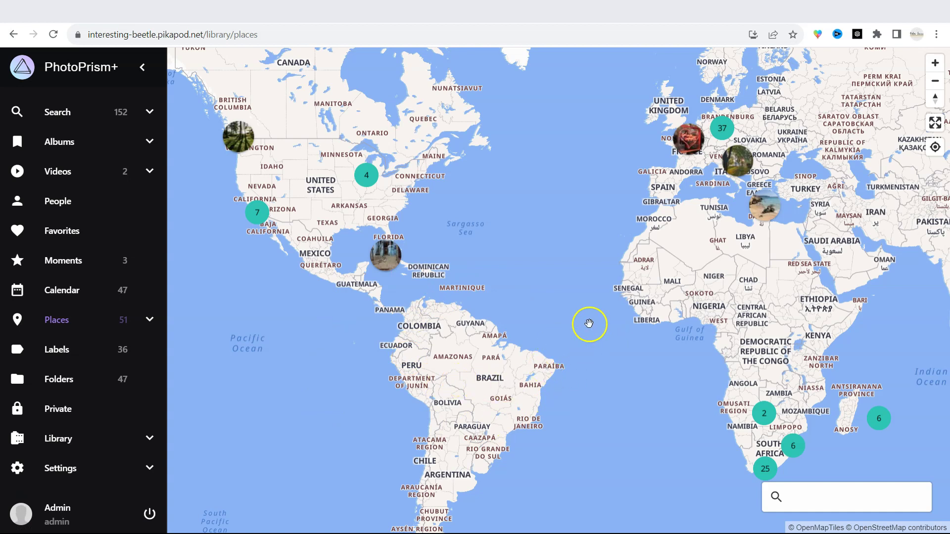
left_click(408, 174)
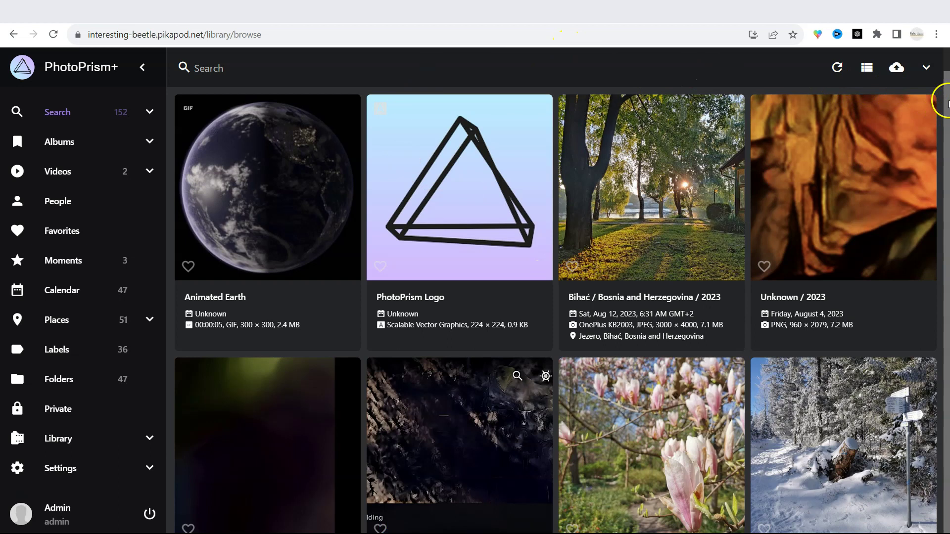
Upload IMG_6799, IMG_7168 and IMG_7478, bringing the library to 155 pictures.
left_click(904, 72)
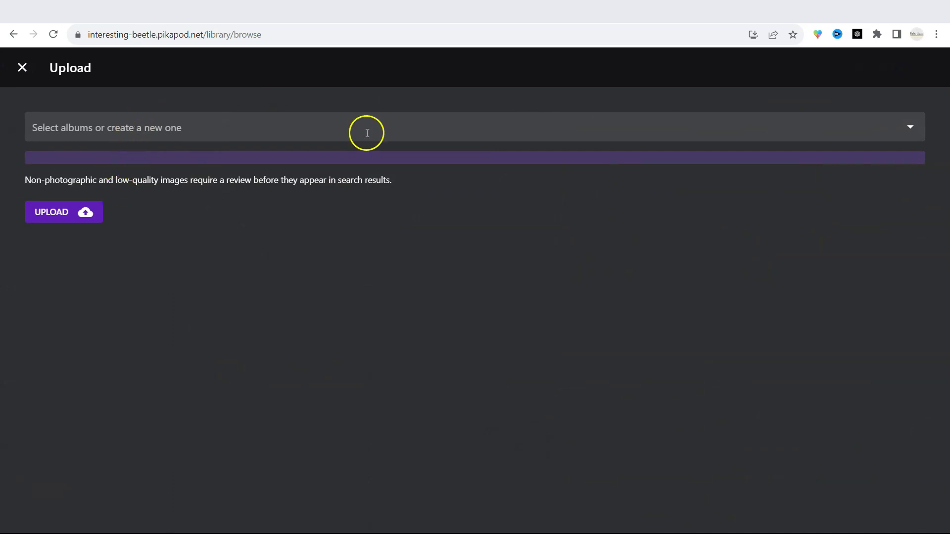
left_click(66, 213)
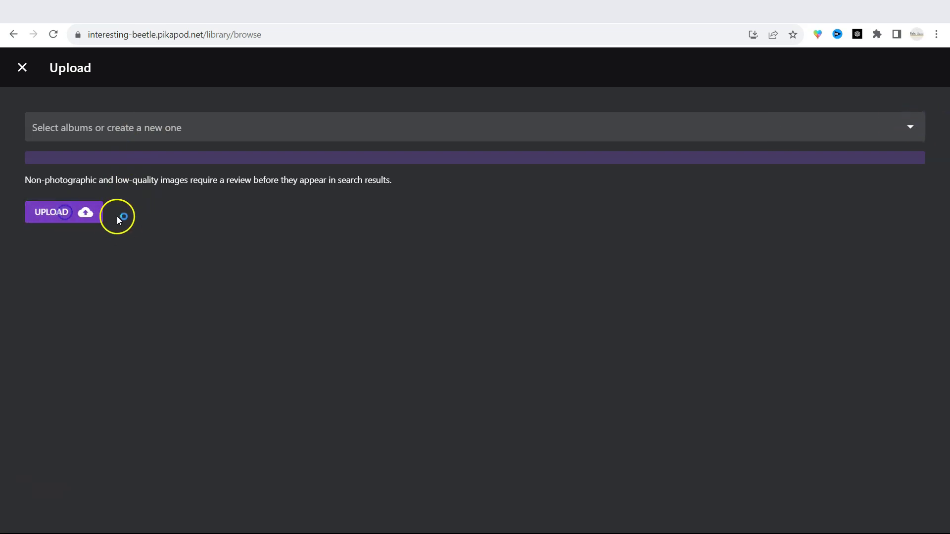
left_click_drag(535, 275, 393, 218)
left_click(482, 385)
Scroll down the grid and open the Deček Z Ribo / Ljubljana / 2023 photo full-size.
scroll(542, 274, "down", 2)
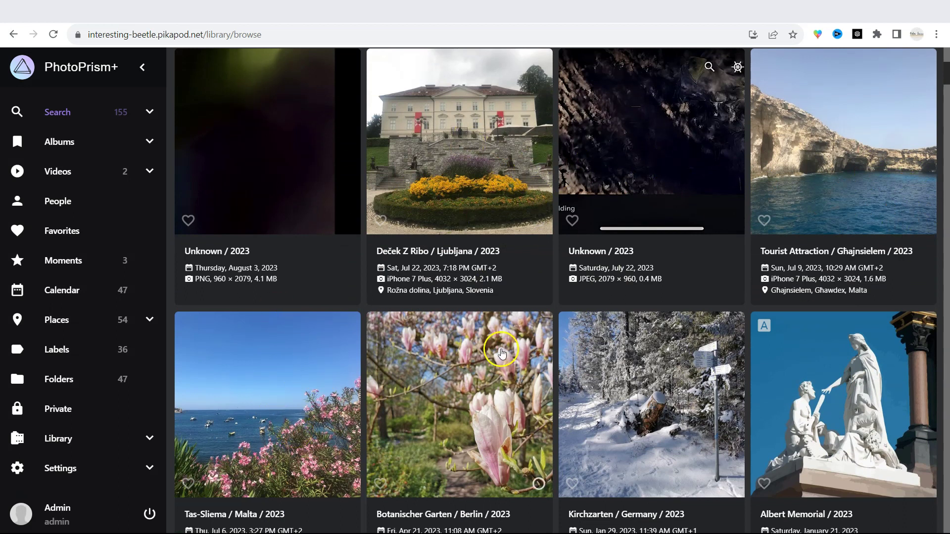
scroll(405, 282, "down", 1)
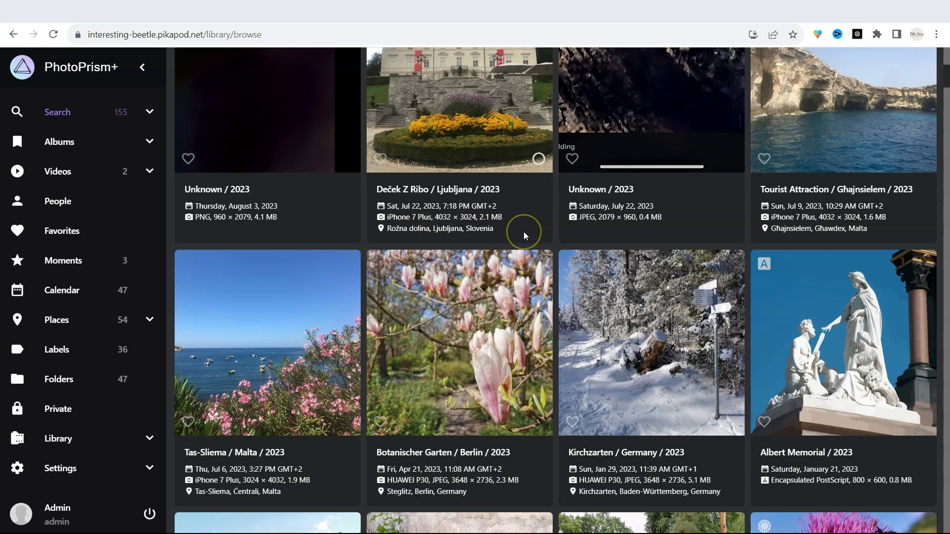
left_click(498, 135)
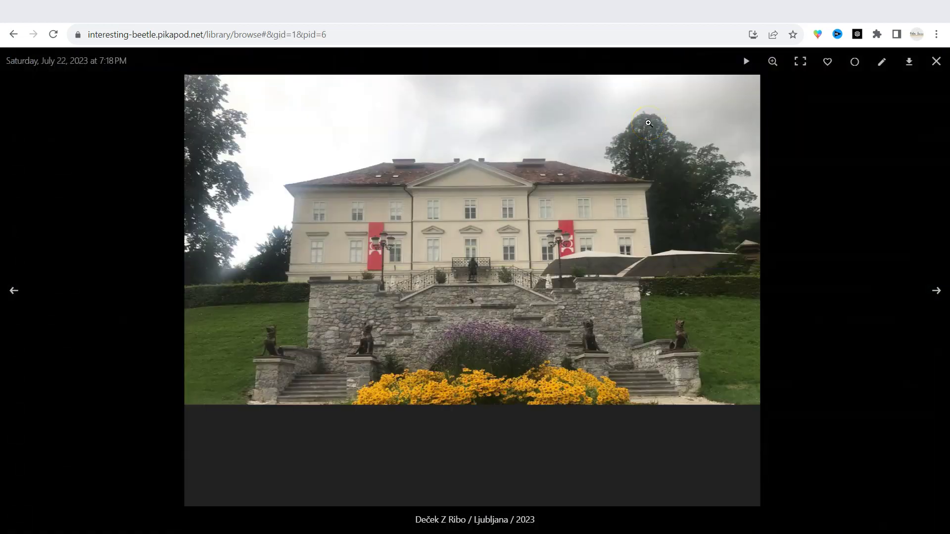
Remove '/ 2023' from the photo title, saving it as 'Deček Z Ribo / Ljubljana'.
left_click(880, 65)
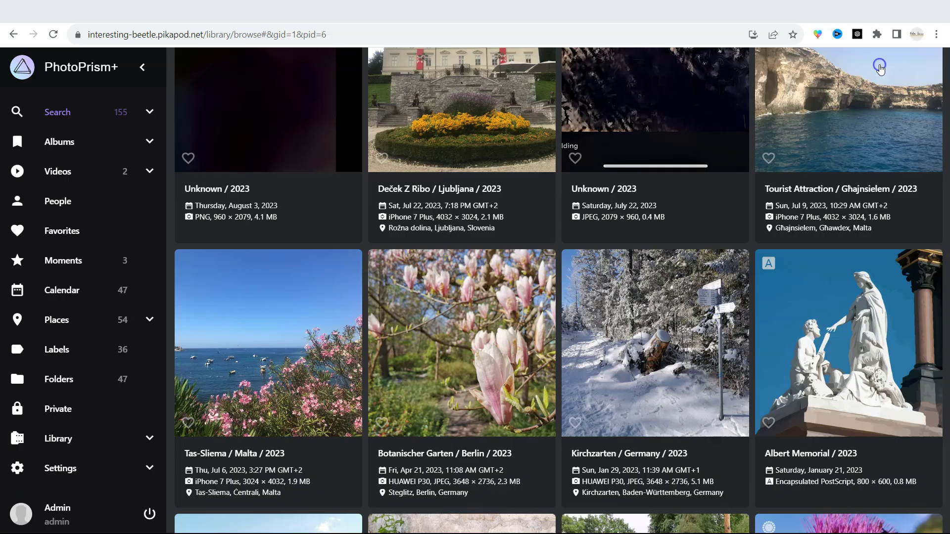
left_click_drag(357, 174, 288, 172)
key("BackSpace")
scroll(772, 403, "down", 1)
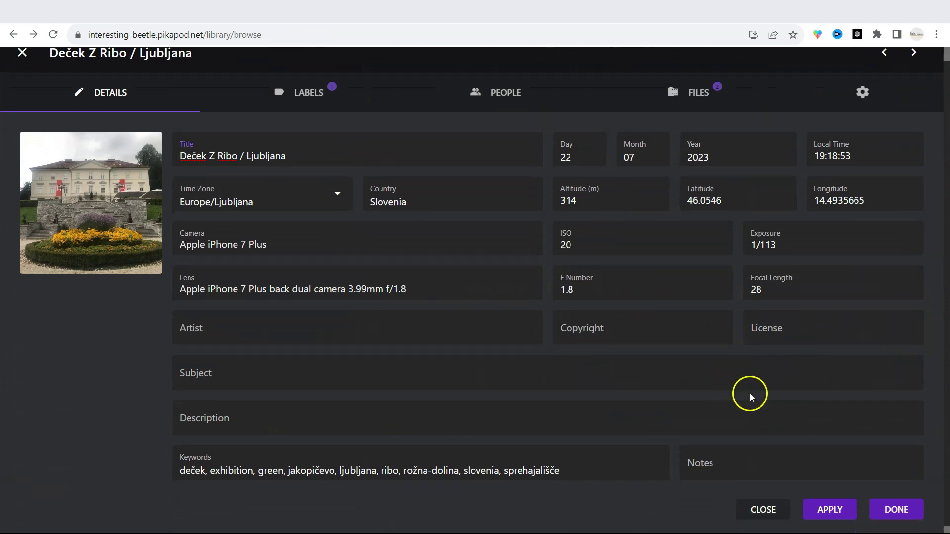
left_click(830, 503)
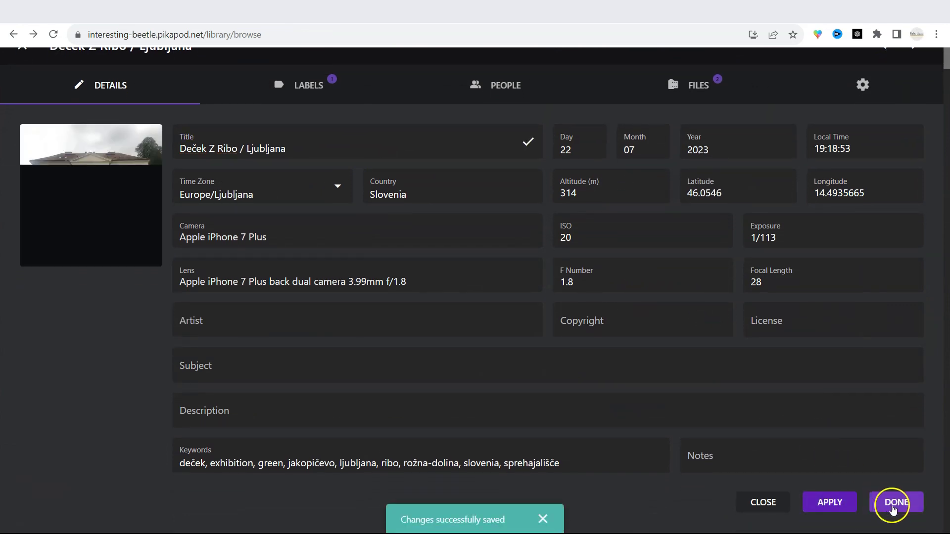
left_click(893, 510)
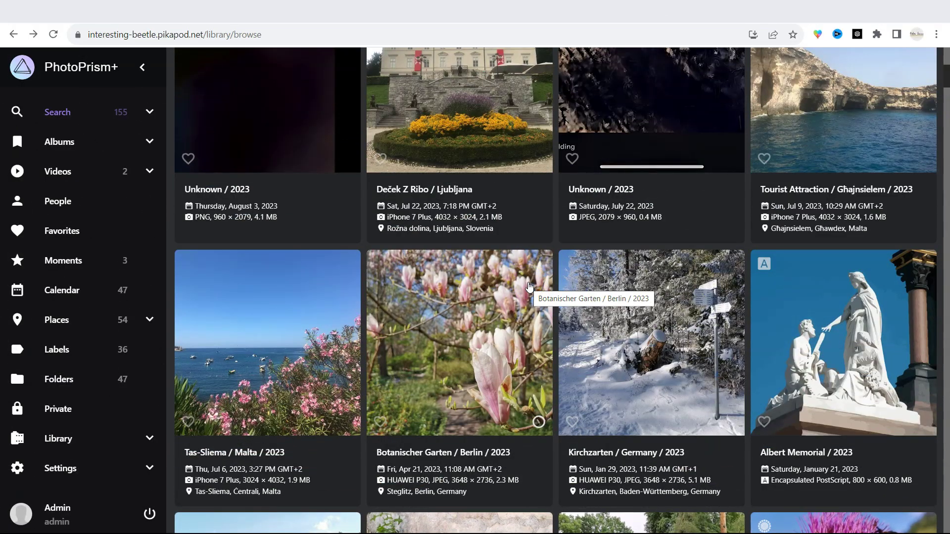
left_click(453, 196)
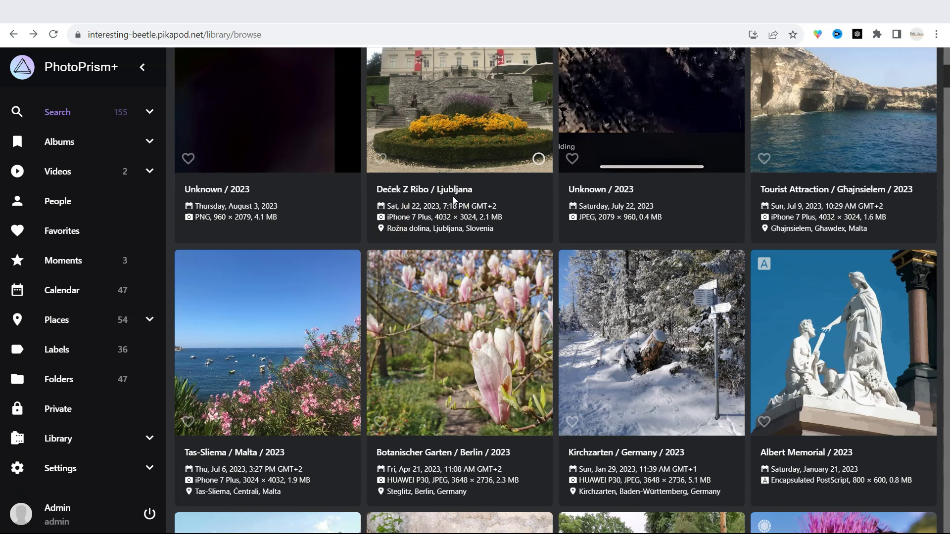
Add a new album on the Albums page, open its details and select the August 2023 name.
left_click(90, 143)
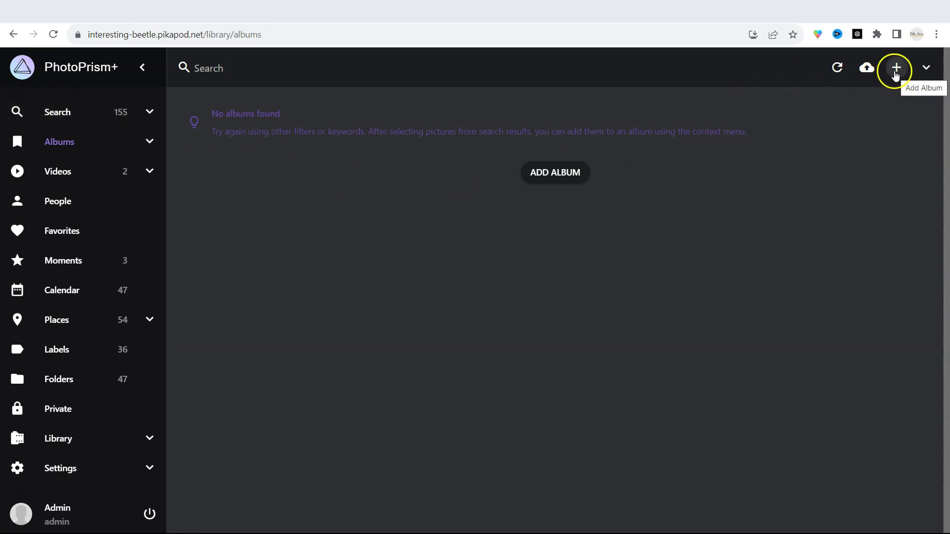
left_click(563, 178)
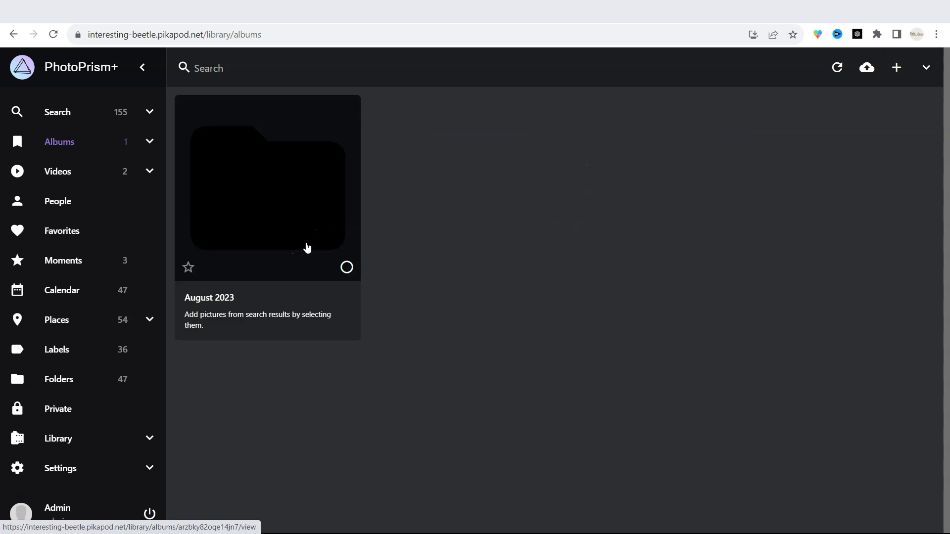
left_click(300, 197)
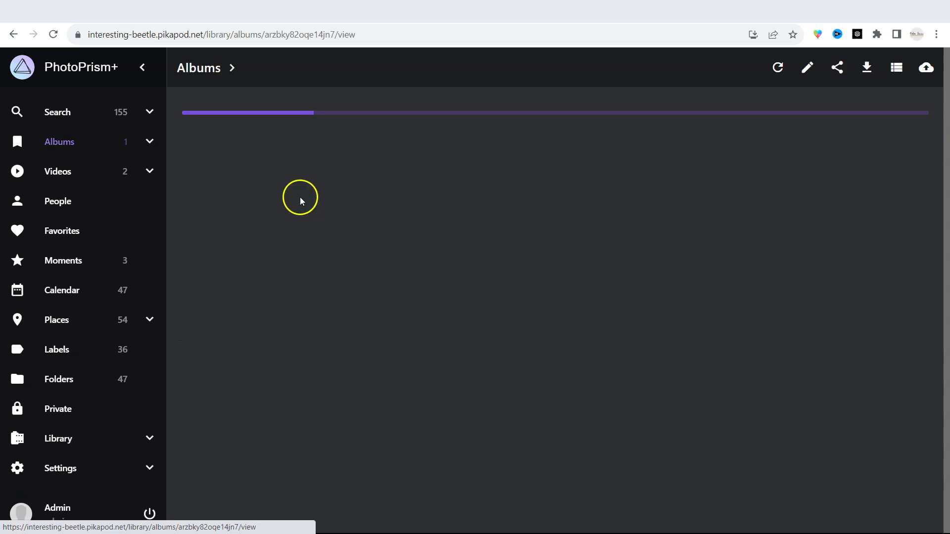
left_click(809, 75)
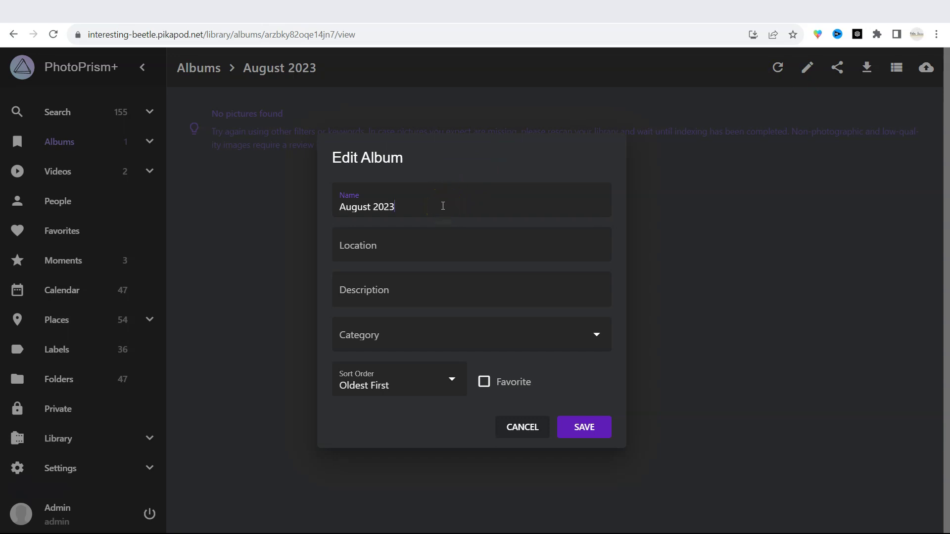
triple_click(348, 205)
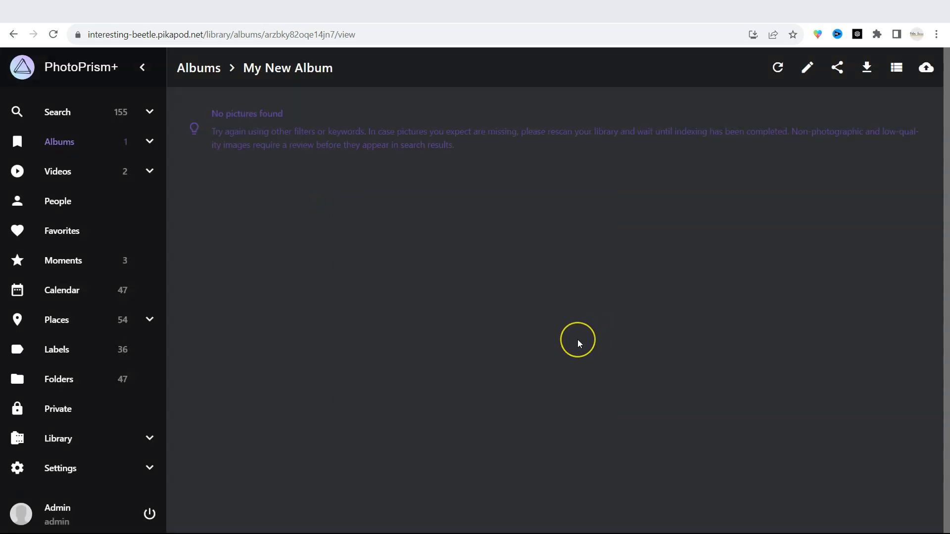
In the full photo library, select the Deček Z Ribo, Tourist Attraction and Tas-Sliema photos.
left_click(77, 116)
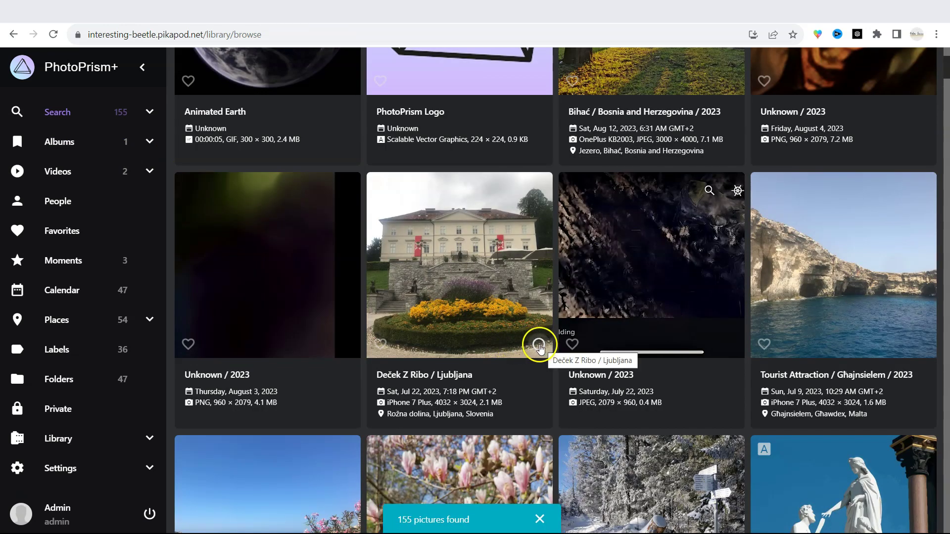
left_click(540, 345)
left_click(920, 345)
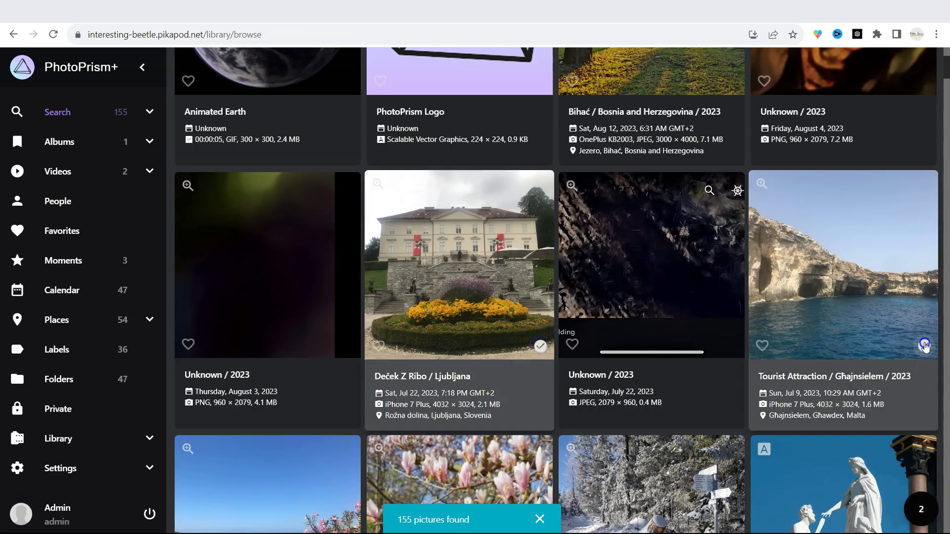
scroll(640, 265, "down", 3)
scroll(323, 386, "down", 1)
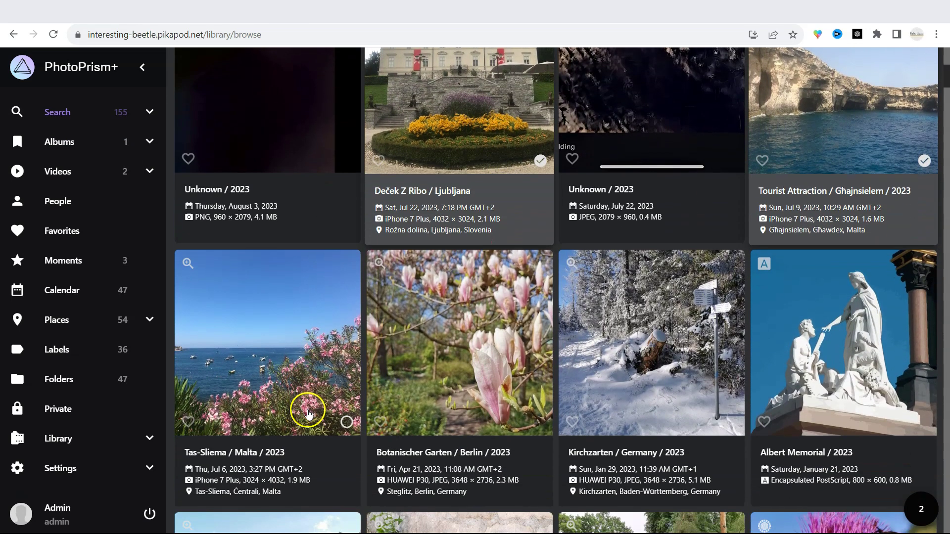
left_click(348, 423)
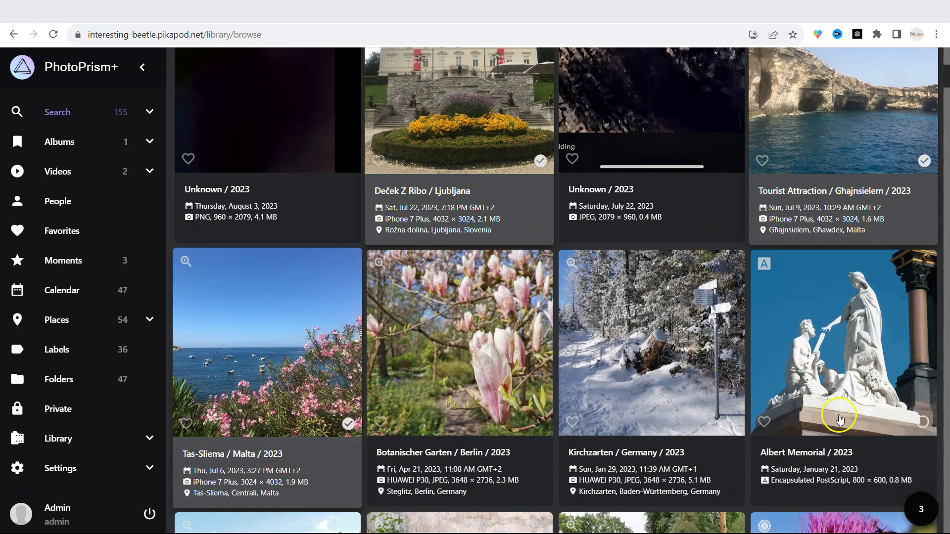
Add the three selected photos to My New Album.
left_click(919, 509)
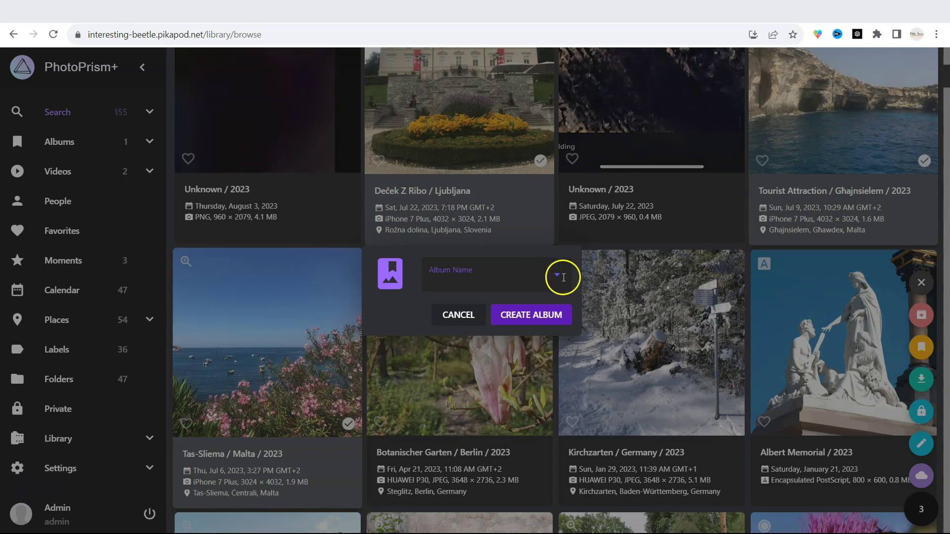
left_click(562, 277)
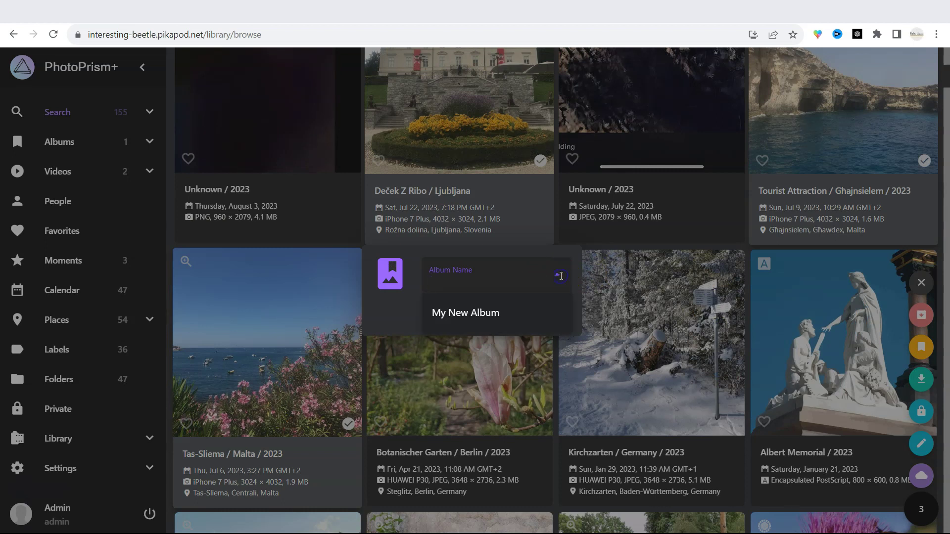
left_click(508, 313)
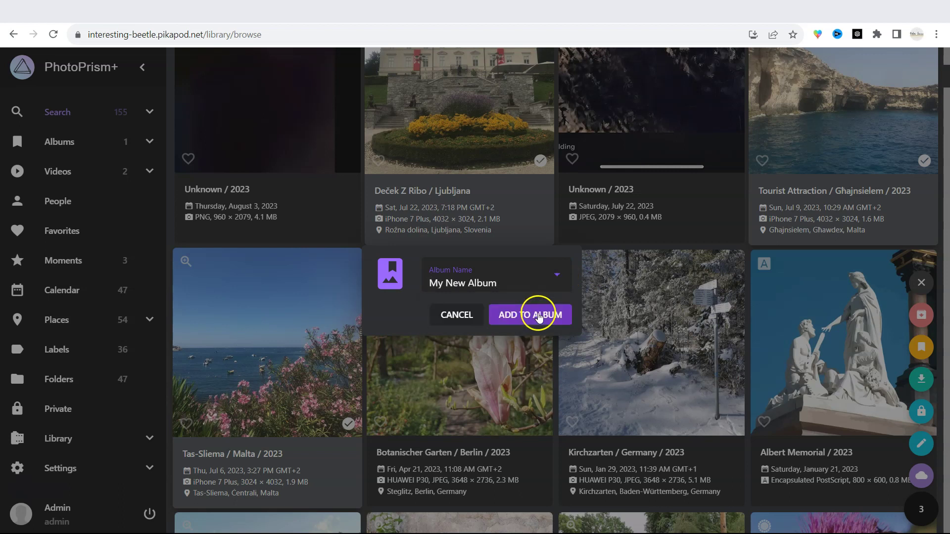
left_click(538, 317)
Open My New Album from the albums list, closing the upload panel without uploading.
left_click(61, 142)
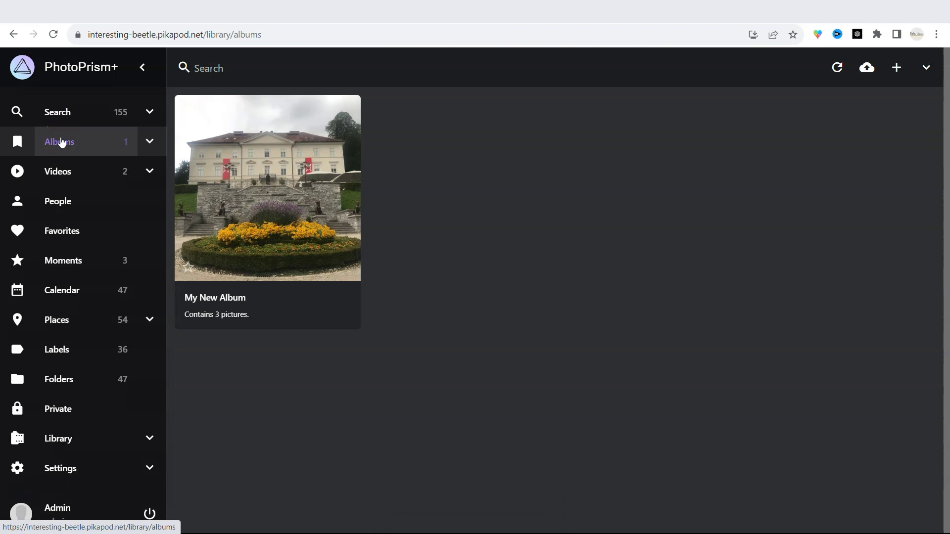
left_click(251, 171)
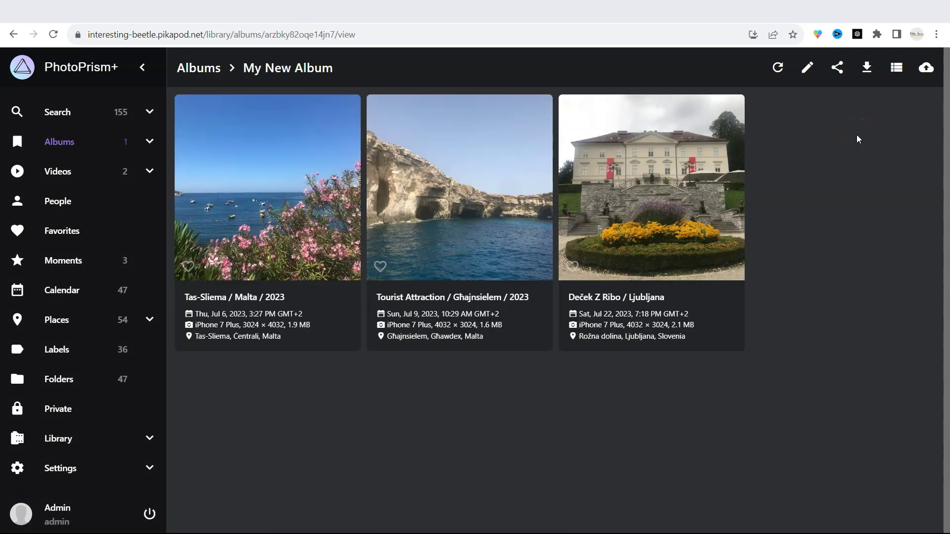
left_click(926, 71)
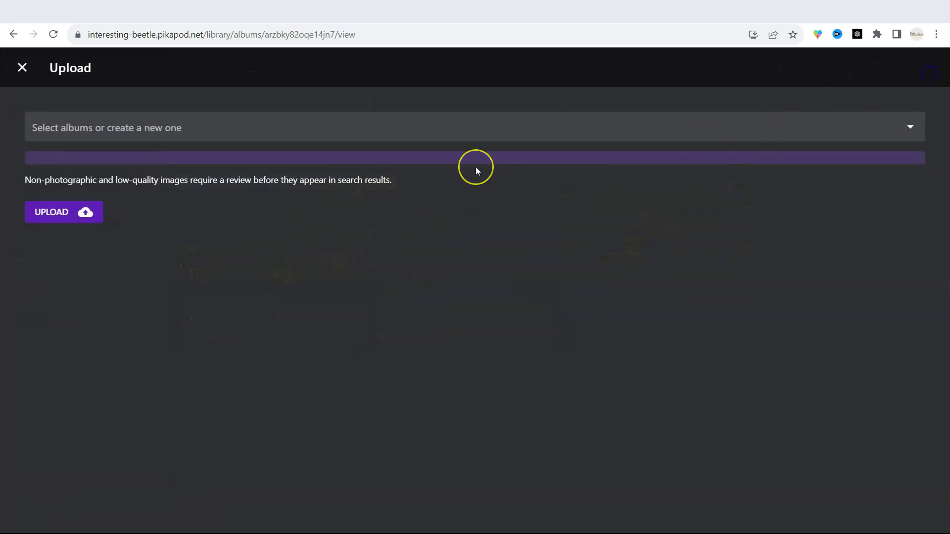
left_click(22, 67)
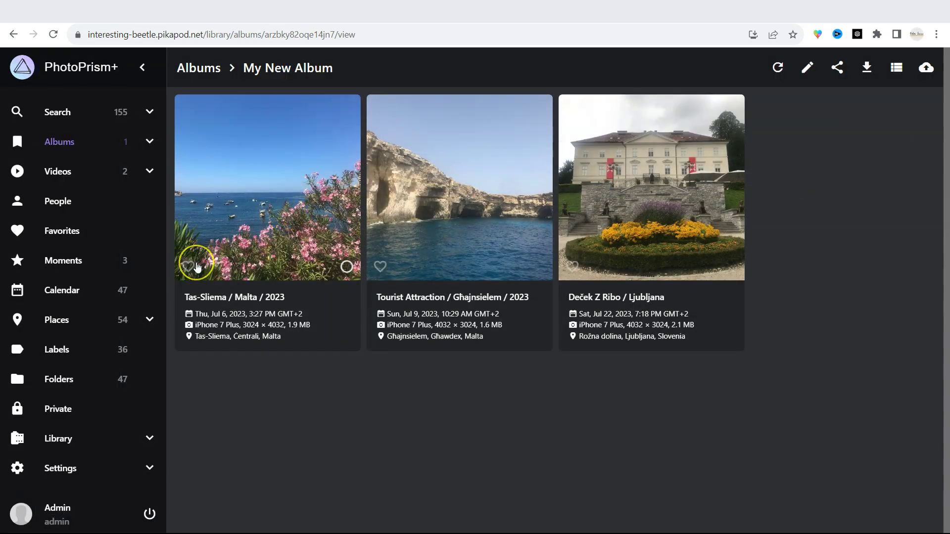
Favorite the Tas-Sliema, Tourist Attraction and Deček Z Ribo photos, then view Favorites.
left_click(195, 267)
left_click(383, 267)
left_click(578, 269)
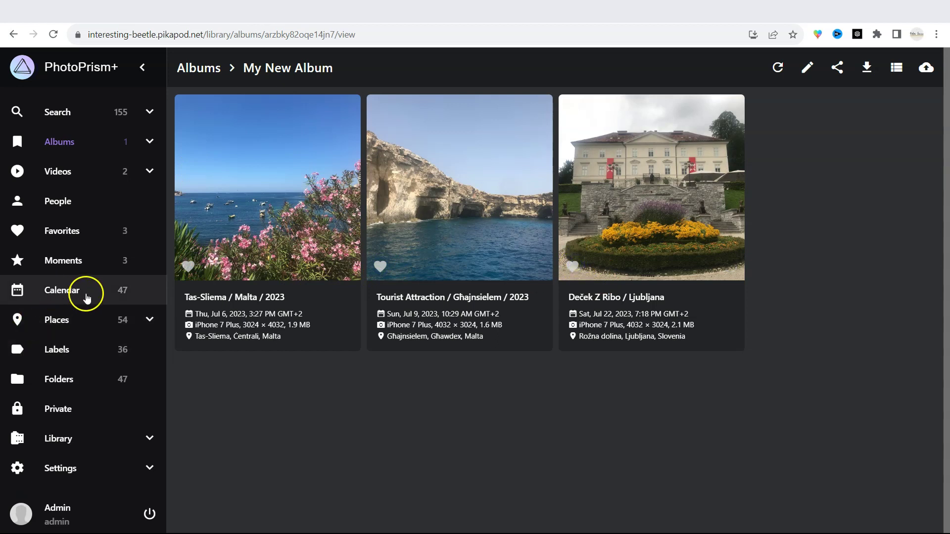
left_click(79, 239)
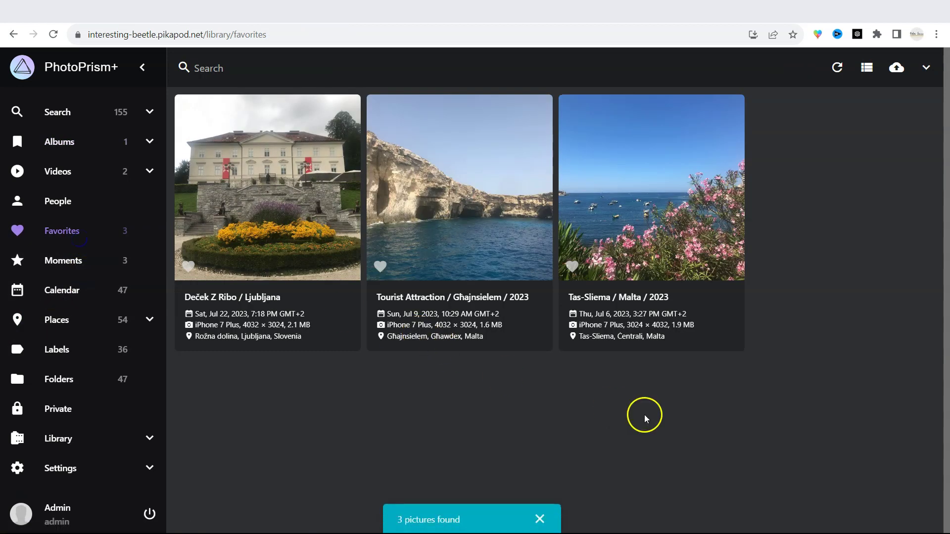
Copy My New Album's share link, review its Expires and Secret details, then close sharing.
left_click(69, 151)
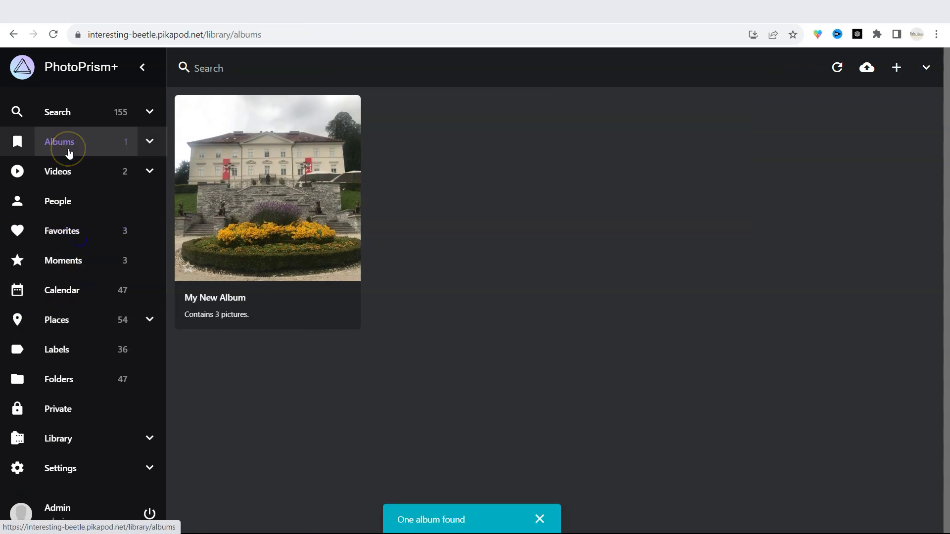
left_click(267, 198)
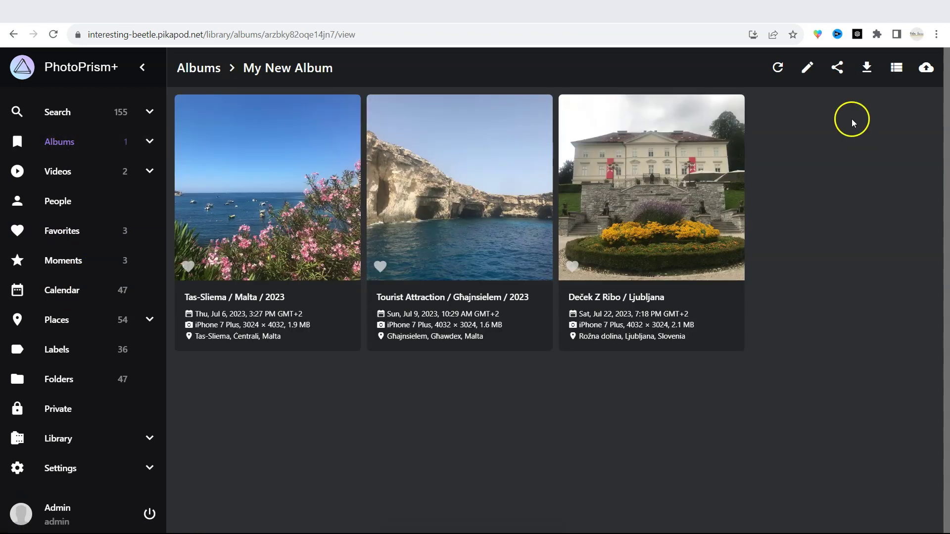
left_click(839, 76)
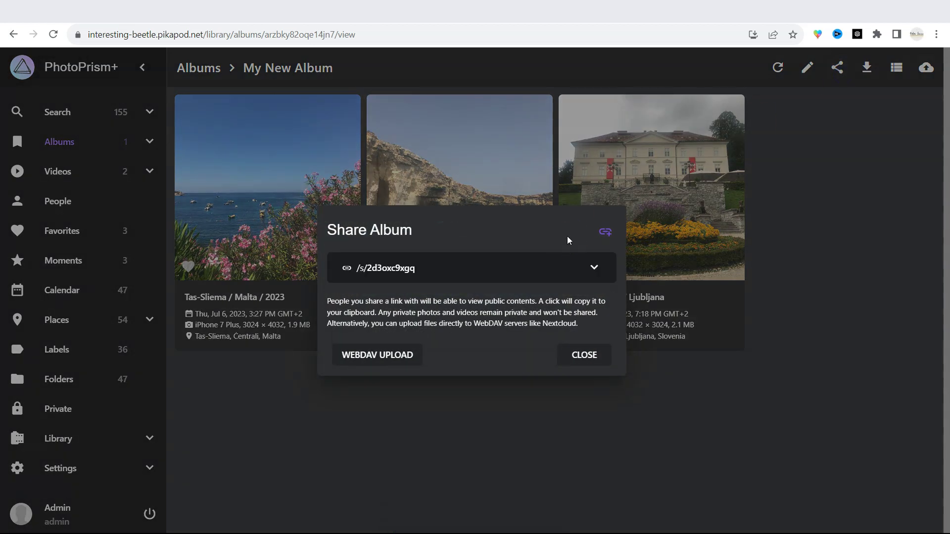
left_click(551, 267)
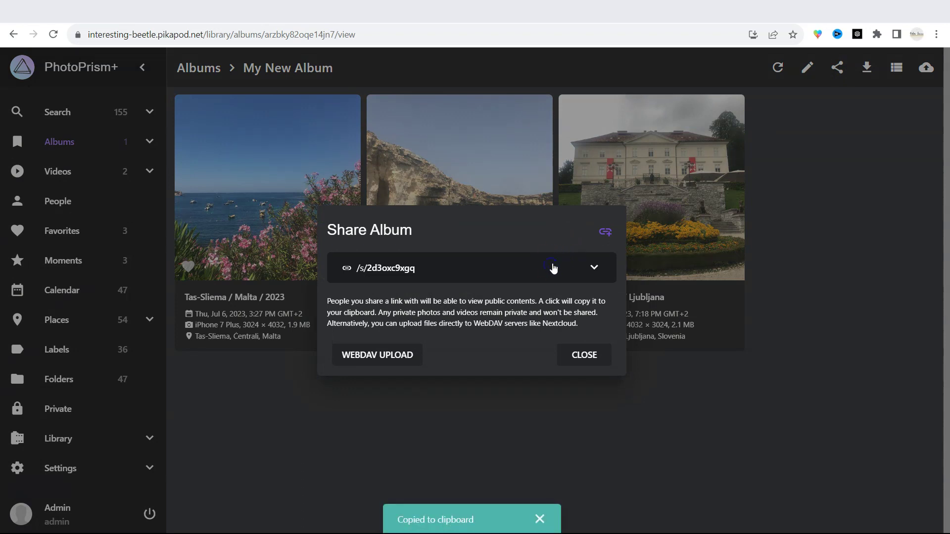
left_click(594, 270)
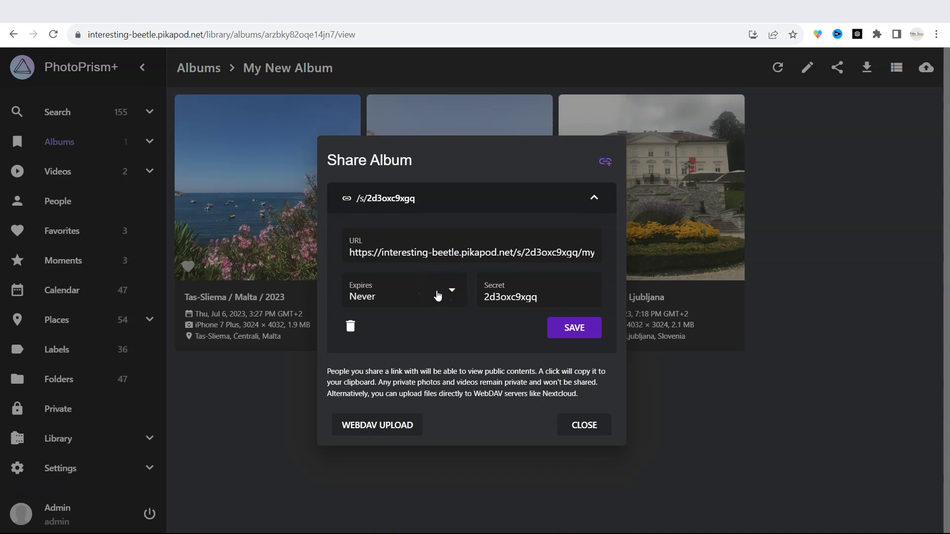
left_click(421, 244)
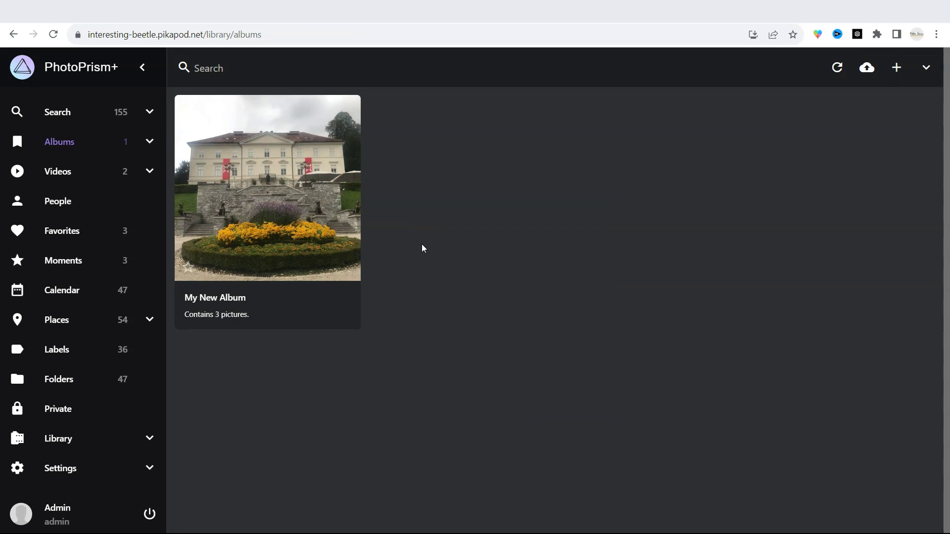
Open and close Share Album for the selected My New Album card, then reload the full library.
left_click(347, 270)
left_click(688, 295)
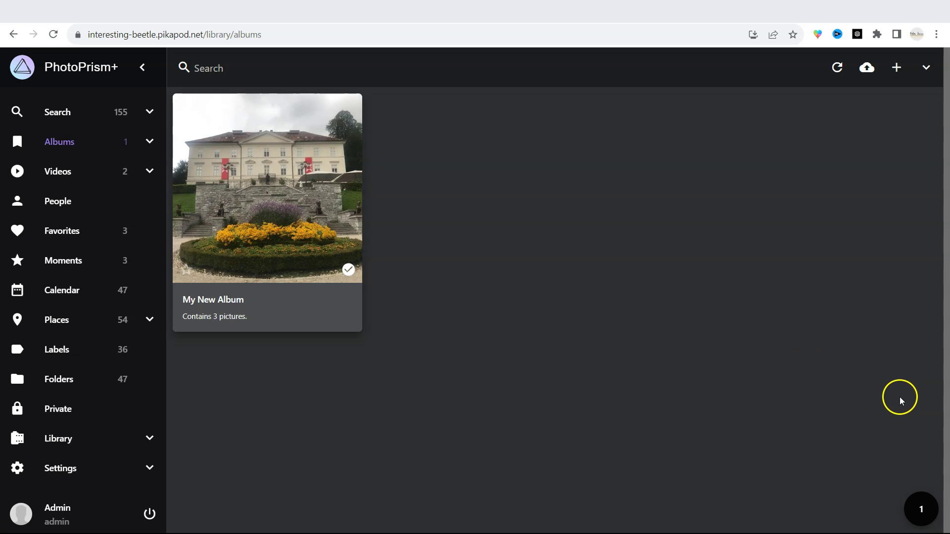
left_click(920, 508)
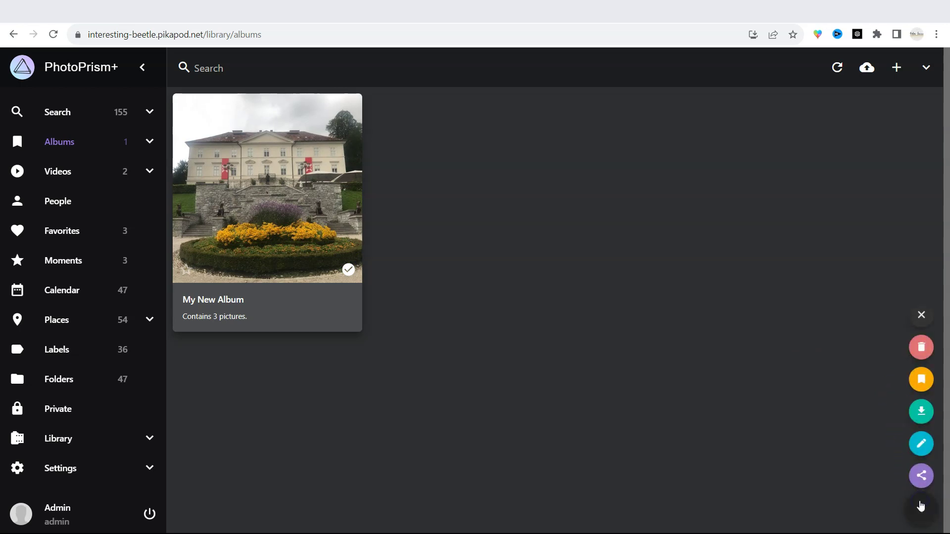
left_click(921, 480)
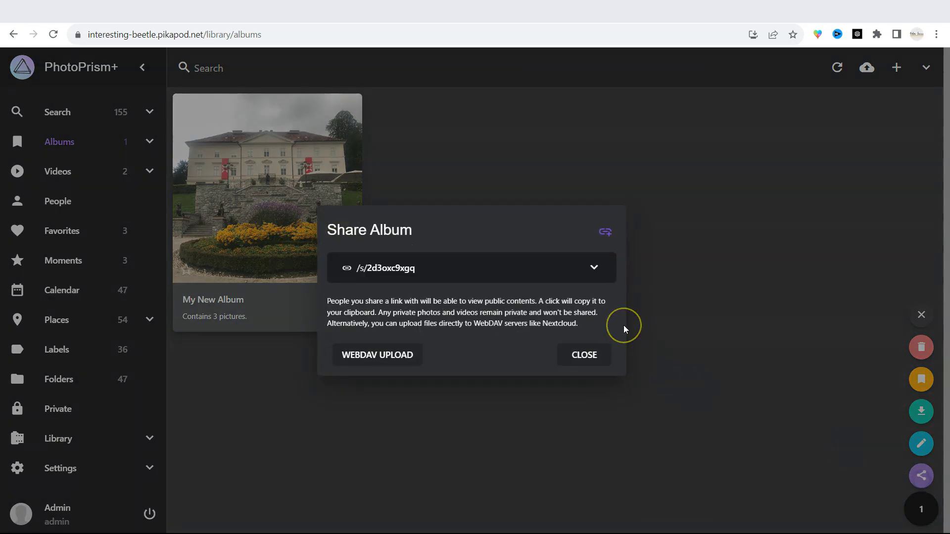
left_click(623, 325)
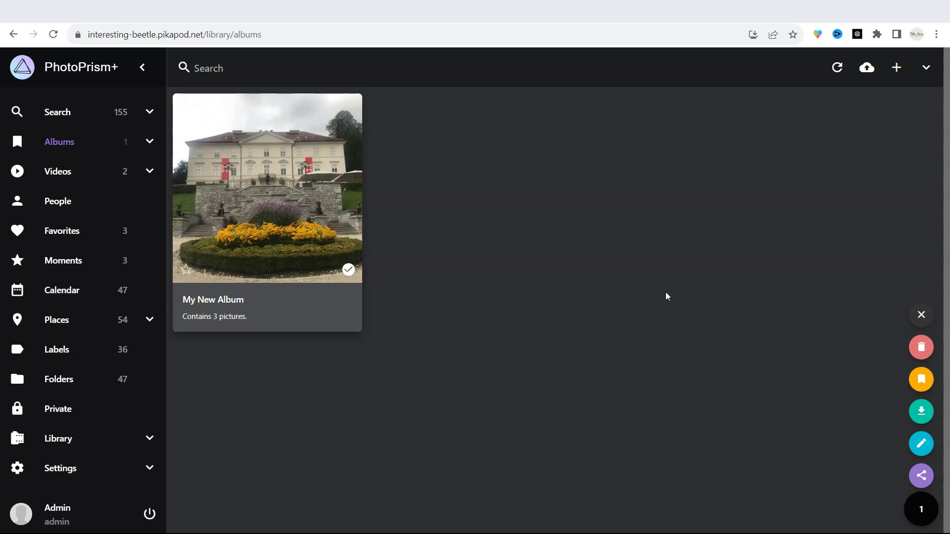
left_click(64, 123)
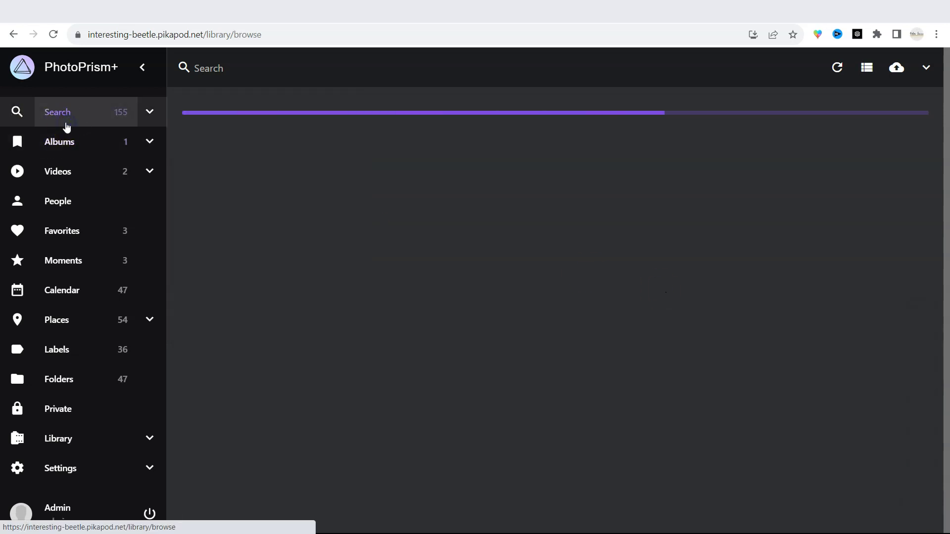
left_click(61, 126)
Dismiss the new PhotoPrism pod setup to show My Pods with the started PhotoPrism Intro pod.
left_click(296, 145)
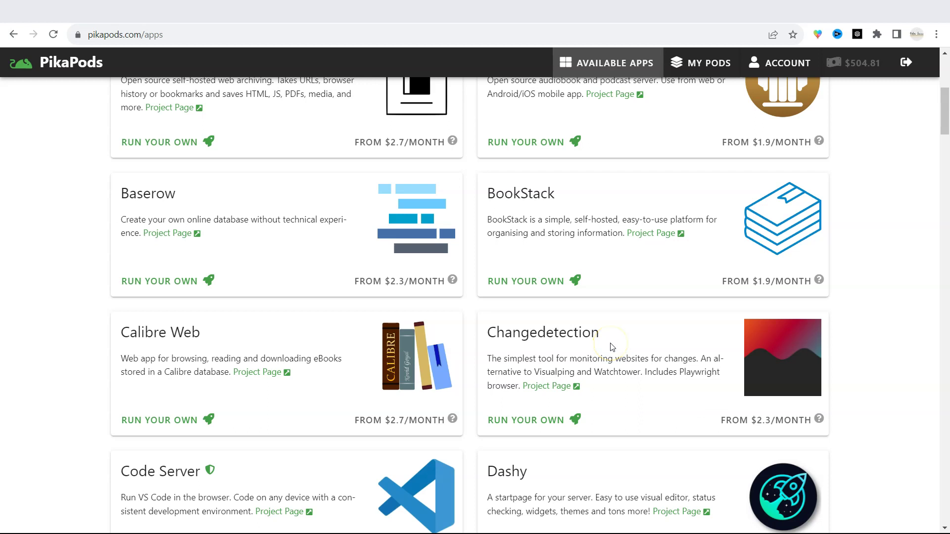
scroll(611, 347, "down", 20)
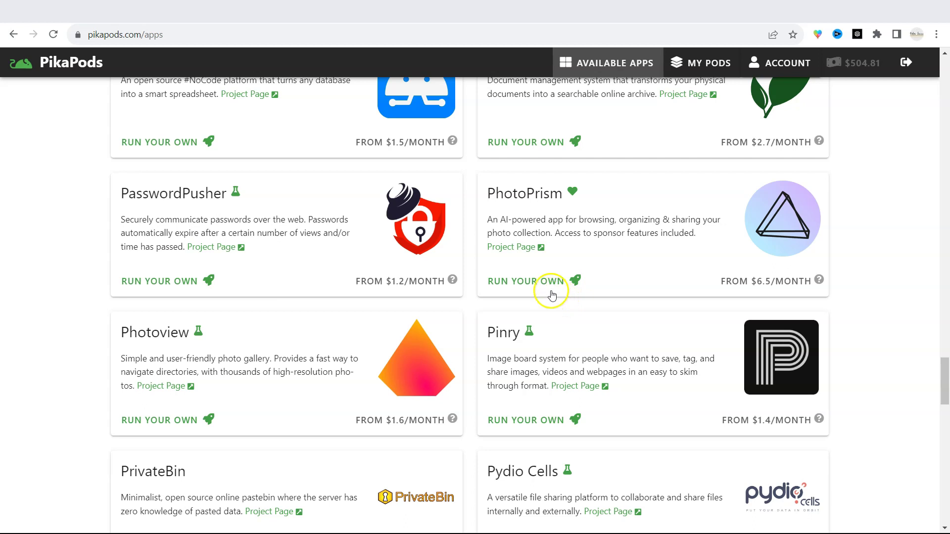
left_click(533, 286)
left_click(646, 339)
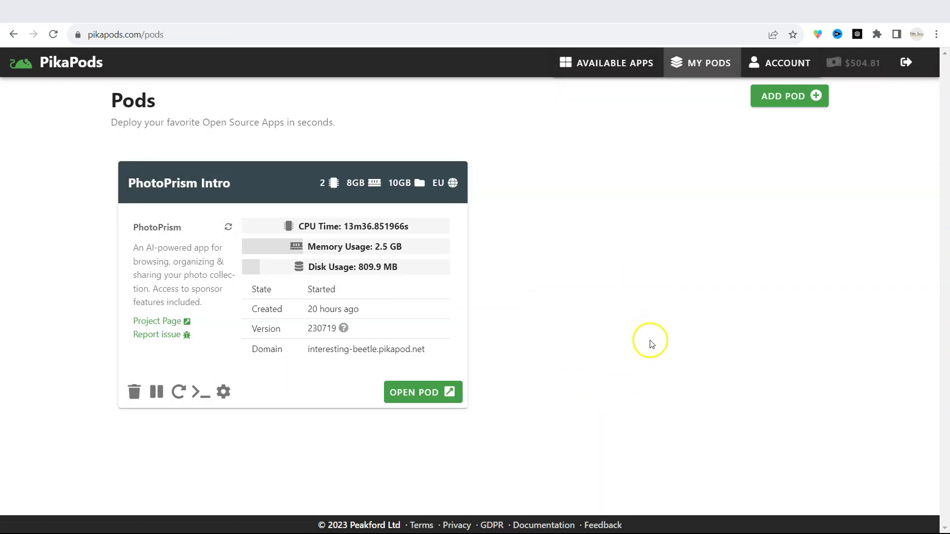